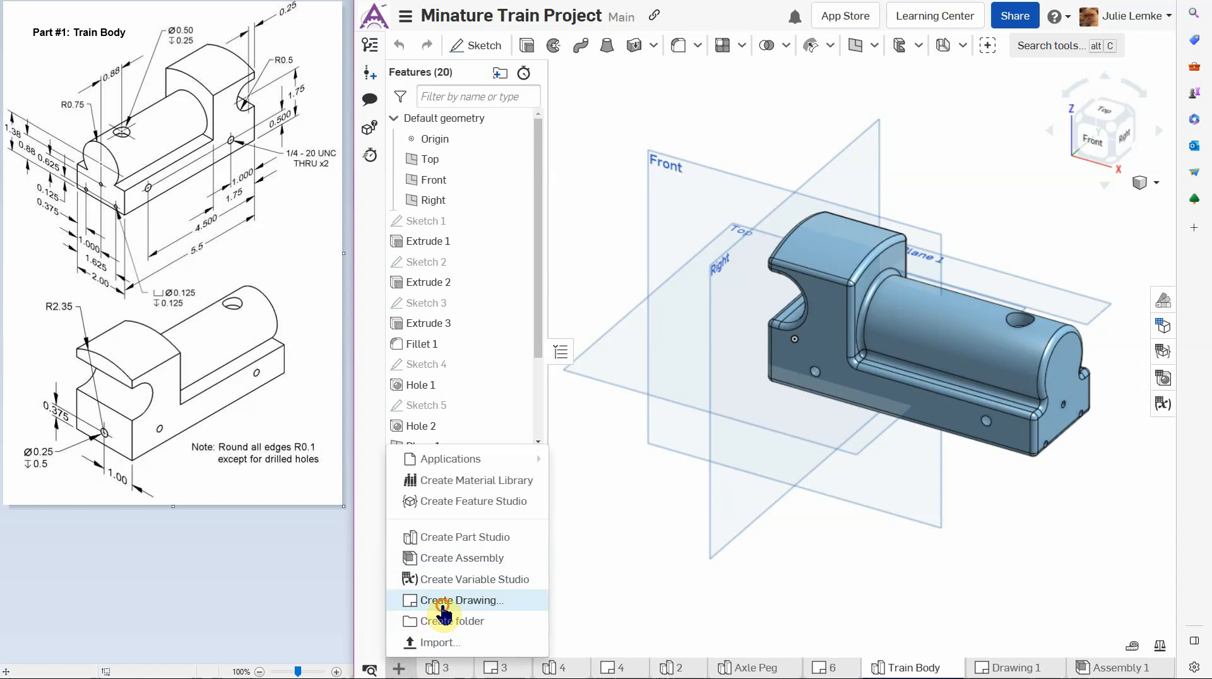
- Create a drawing of the train body from the ANSI_C_INCH.dwt template with no views
click(442, 605)
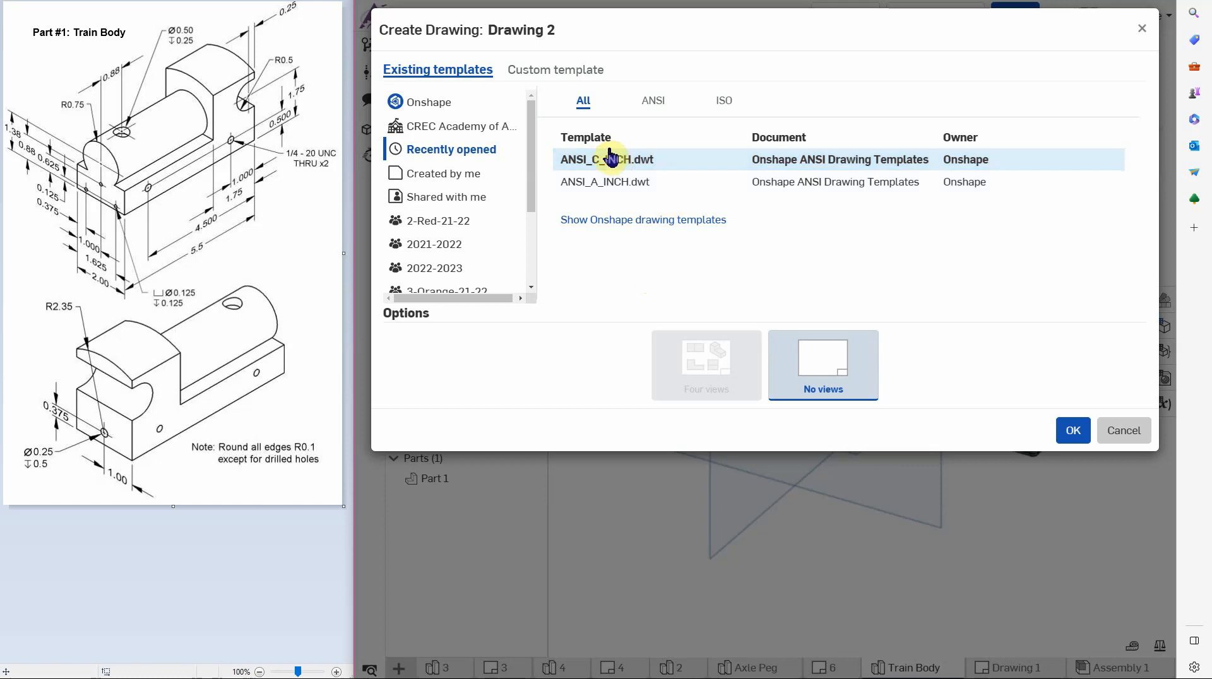
click(654, 102)
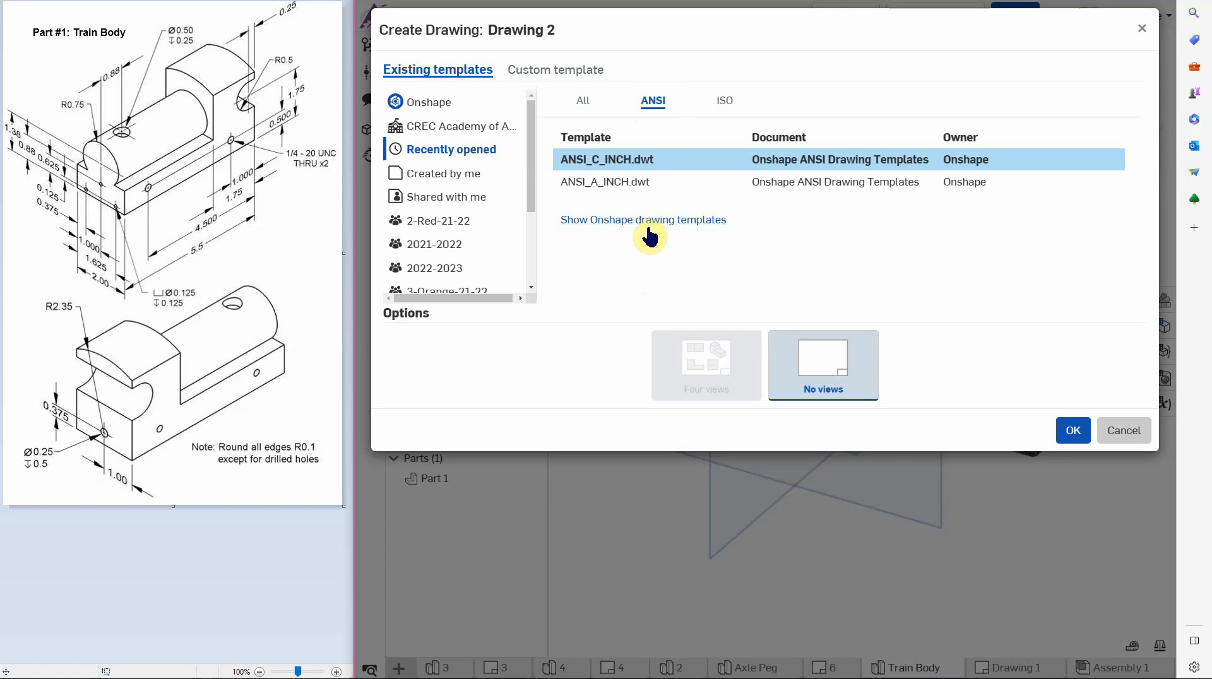
double_click(585, 107)
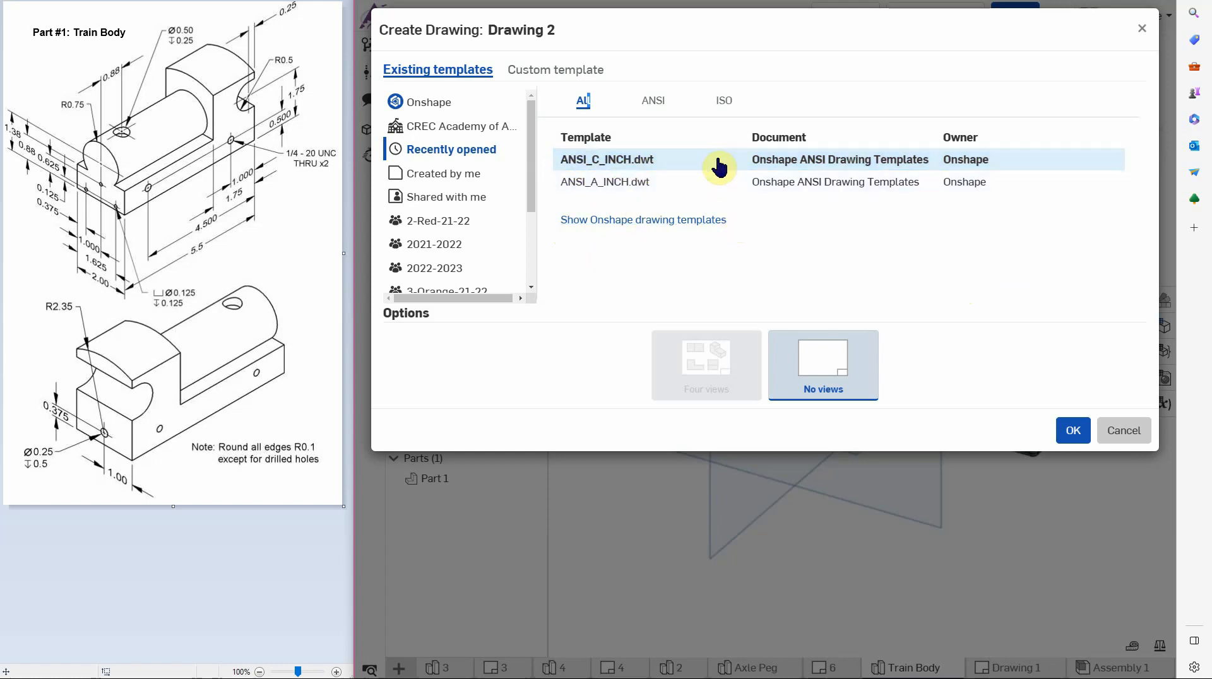
click(1073, 431)
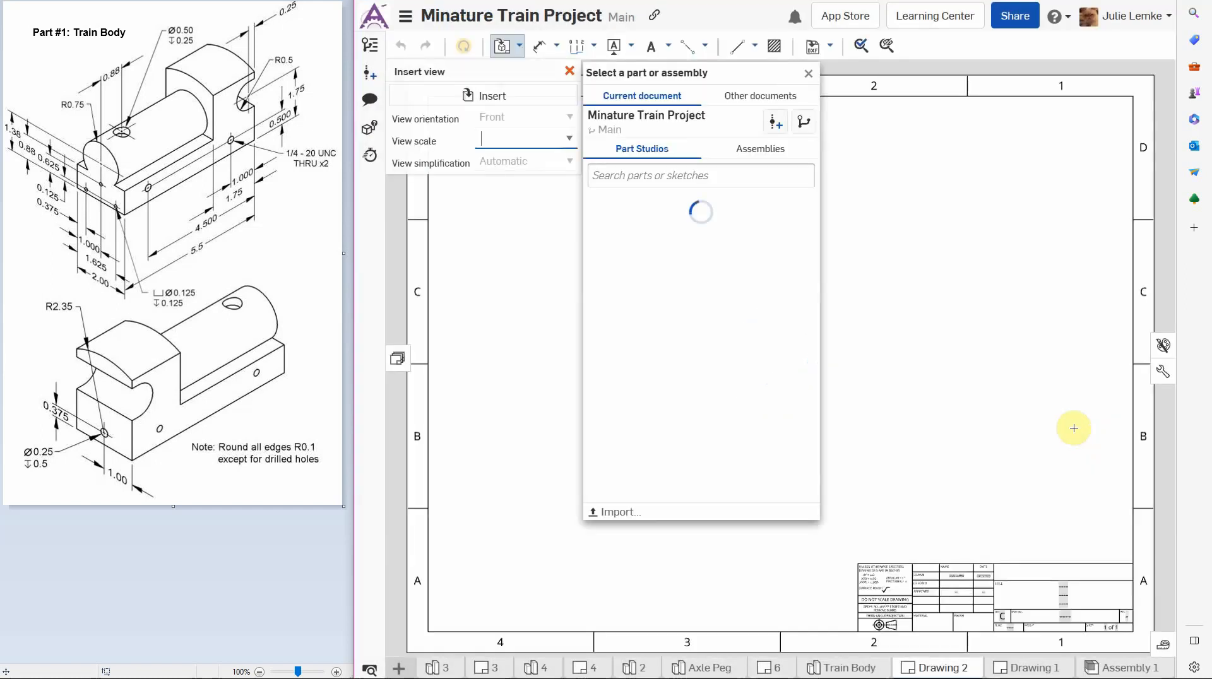
- Insert a front view of Part 1 from the Train Body part studio at 1:1 scale near the middle of the sheet
click(590, 302)
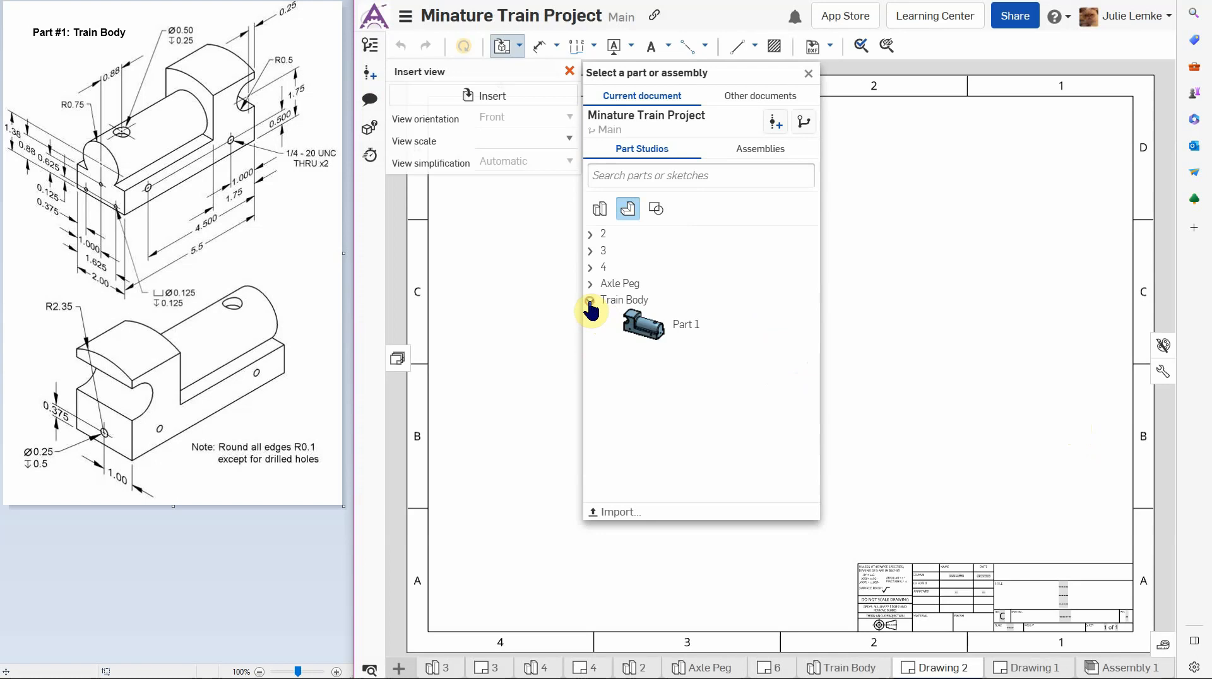
click(655, 340)
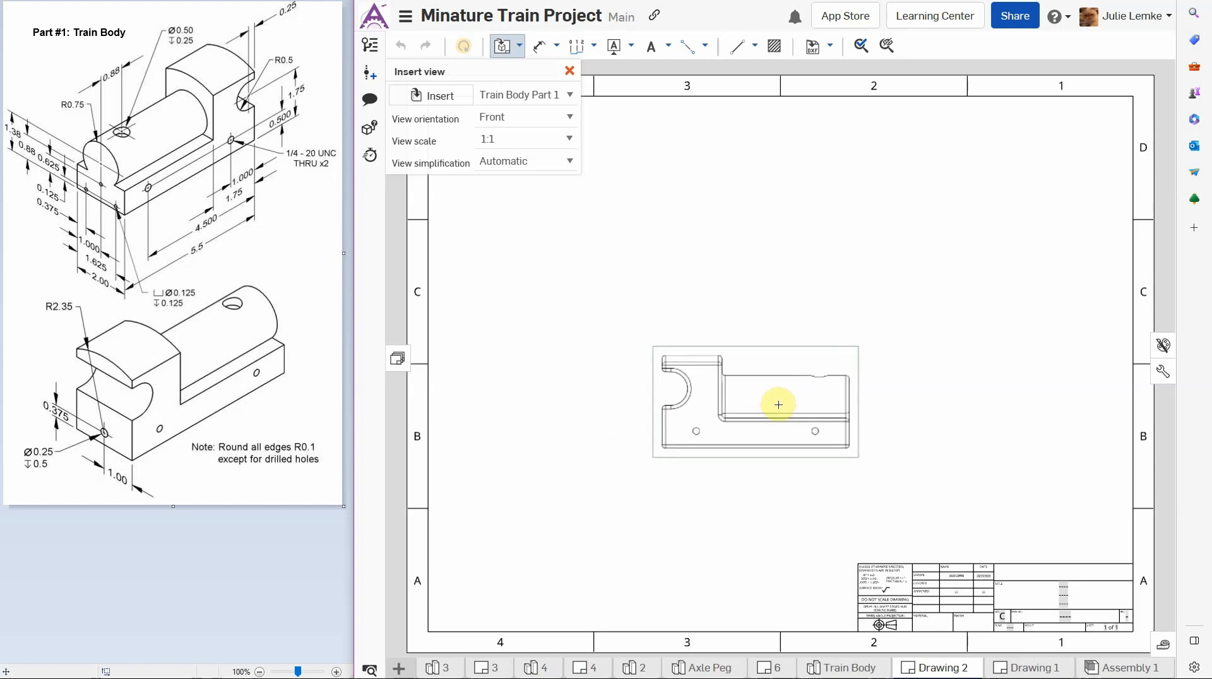
click(776, 418)
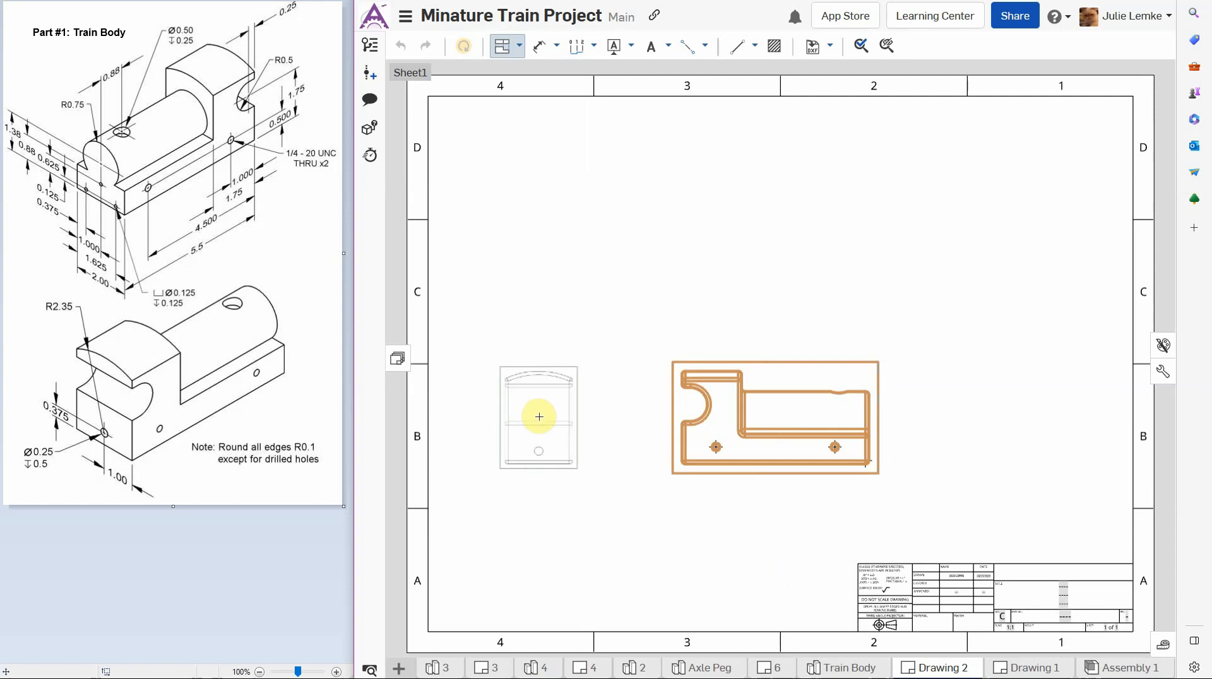
- Project left, right, top and isometric views of the train body from the front view
click(541, 417)
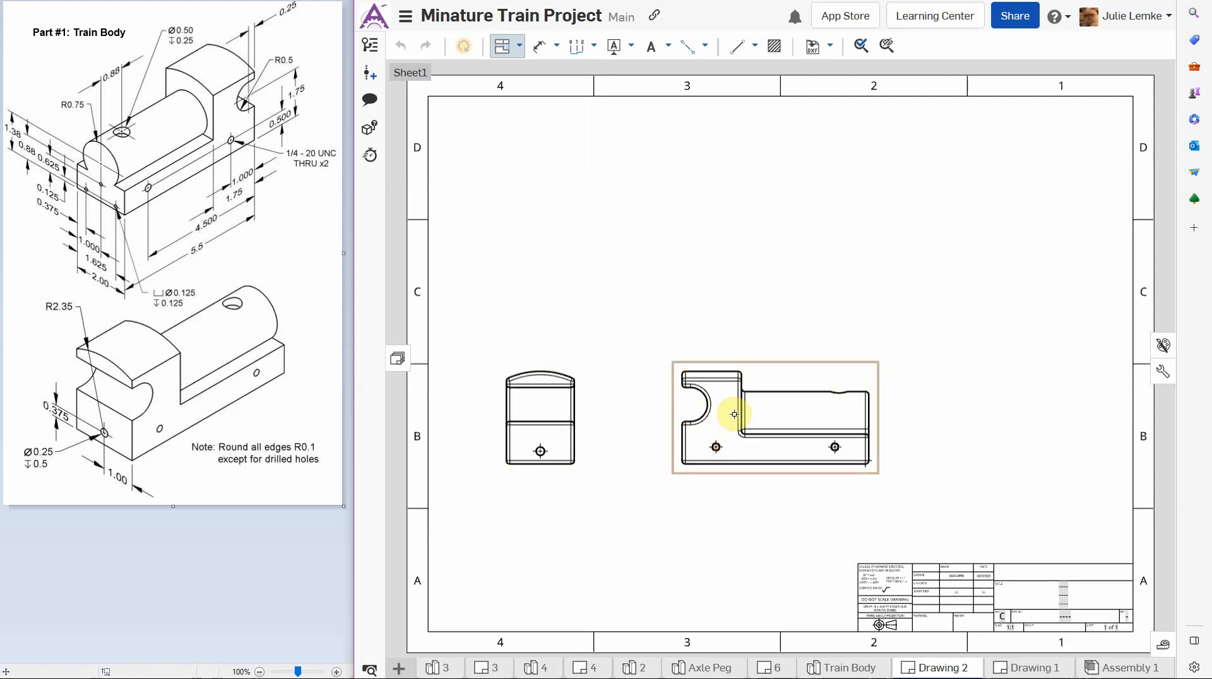
click(850, 419)
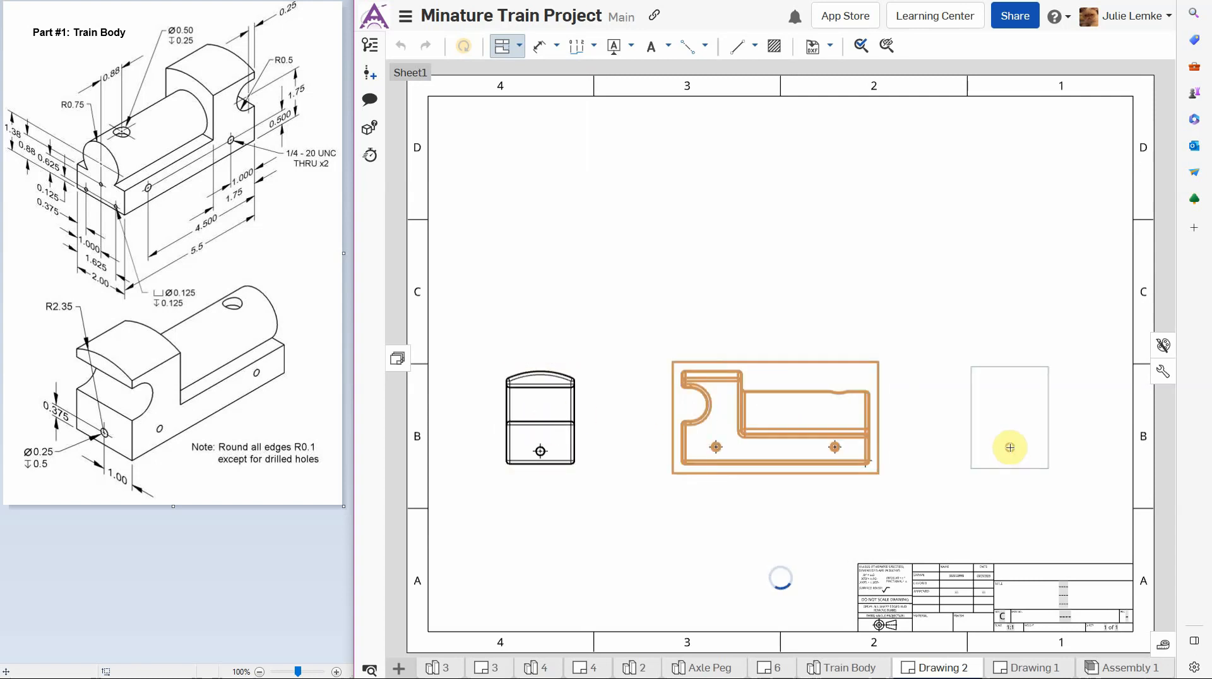
click(1009, 446)
click(792, 407)
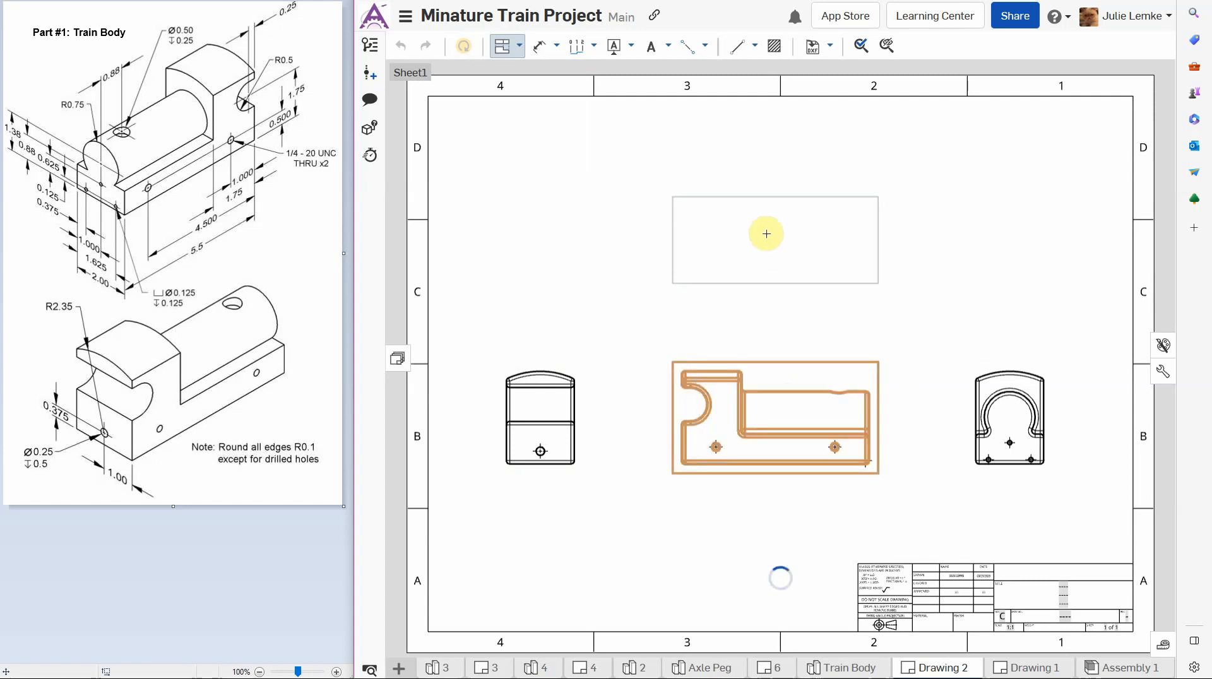
click(779, 324)
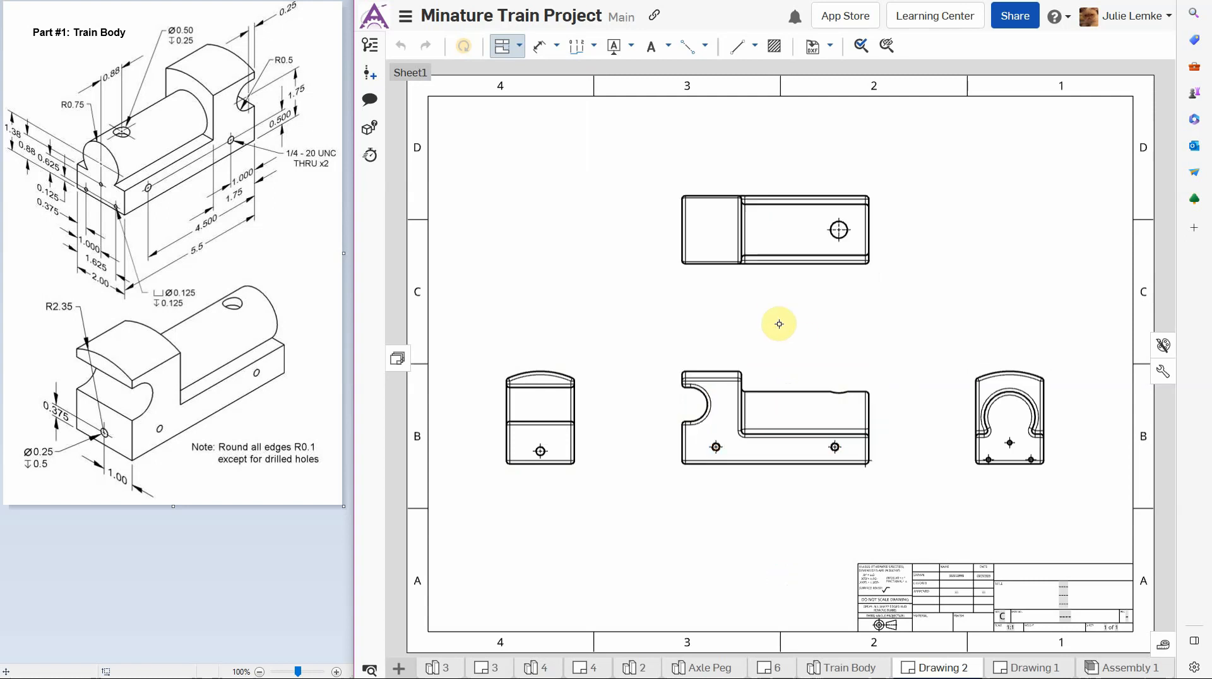
click(776, 410)
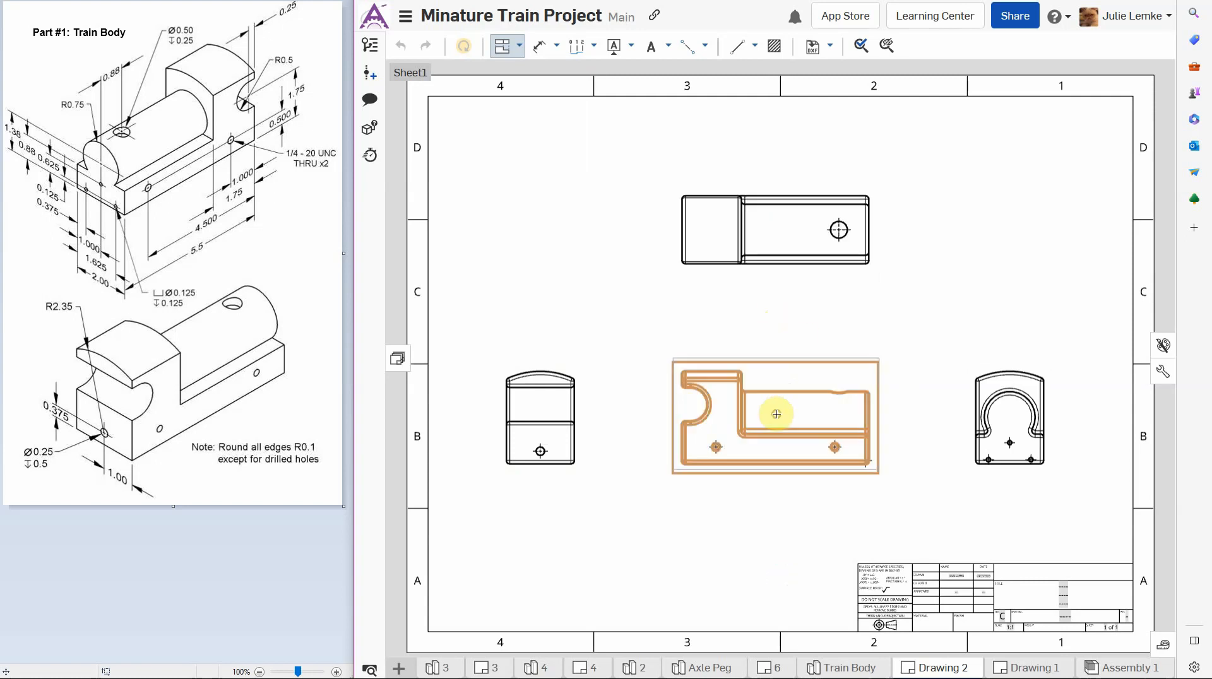
click(1006, 234)
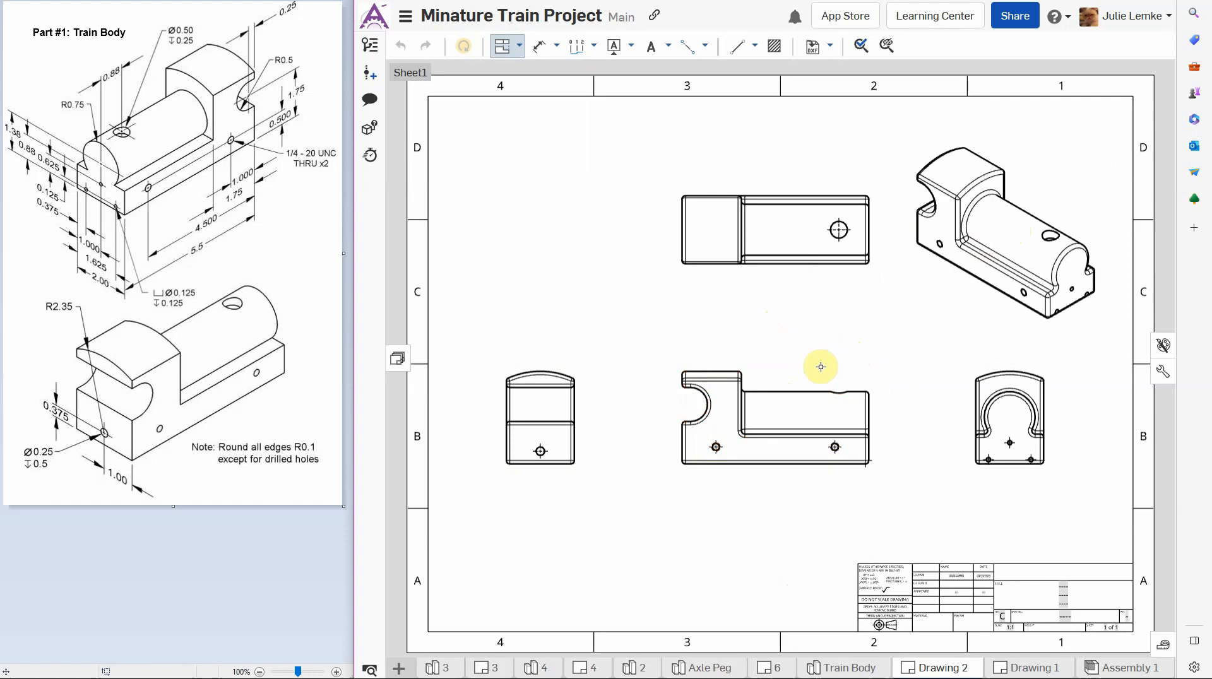
click(799, 374)
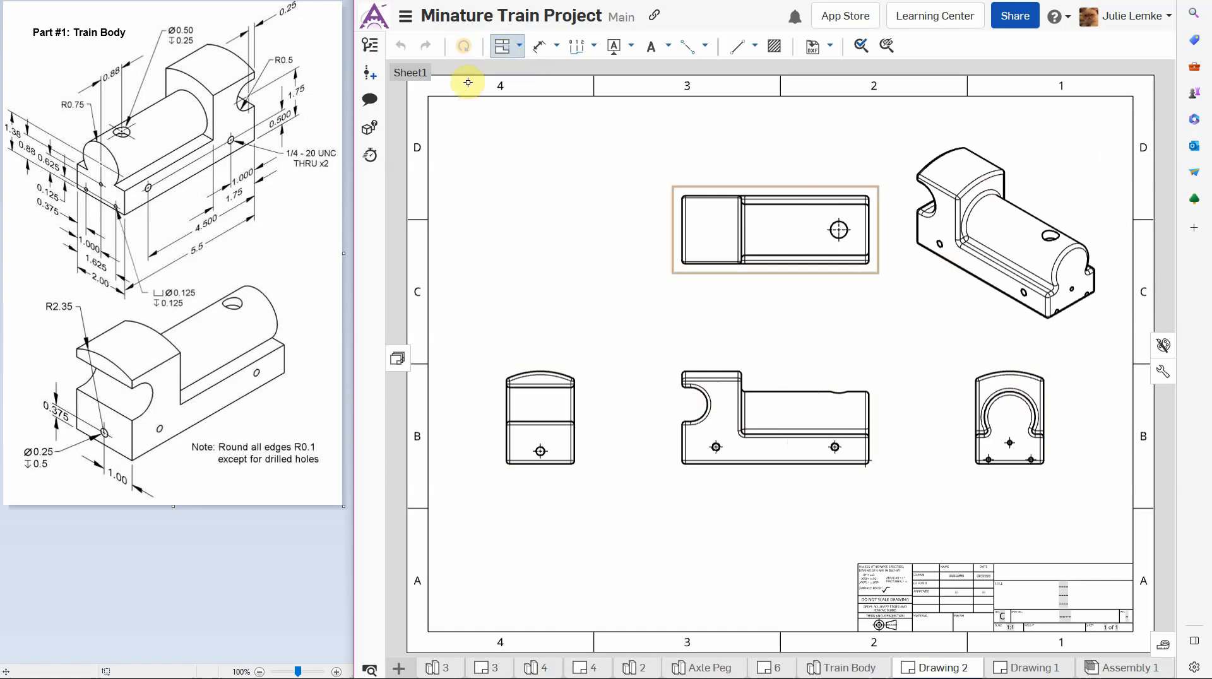
click(505, 49)
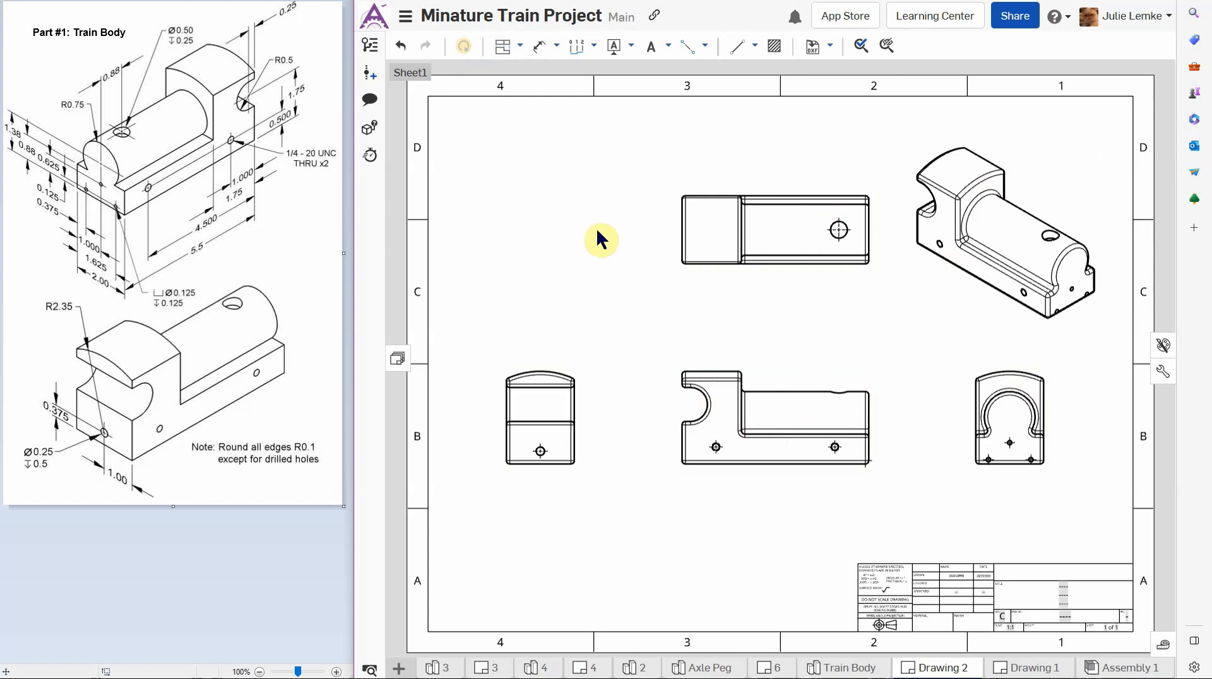
- Add centermarks to the semicircular cab cutout in the front view and the boiler arc in the right view
click(701, 45)
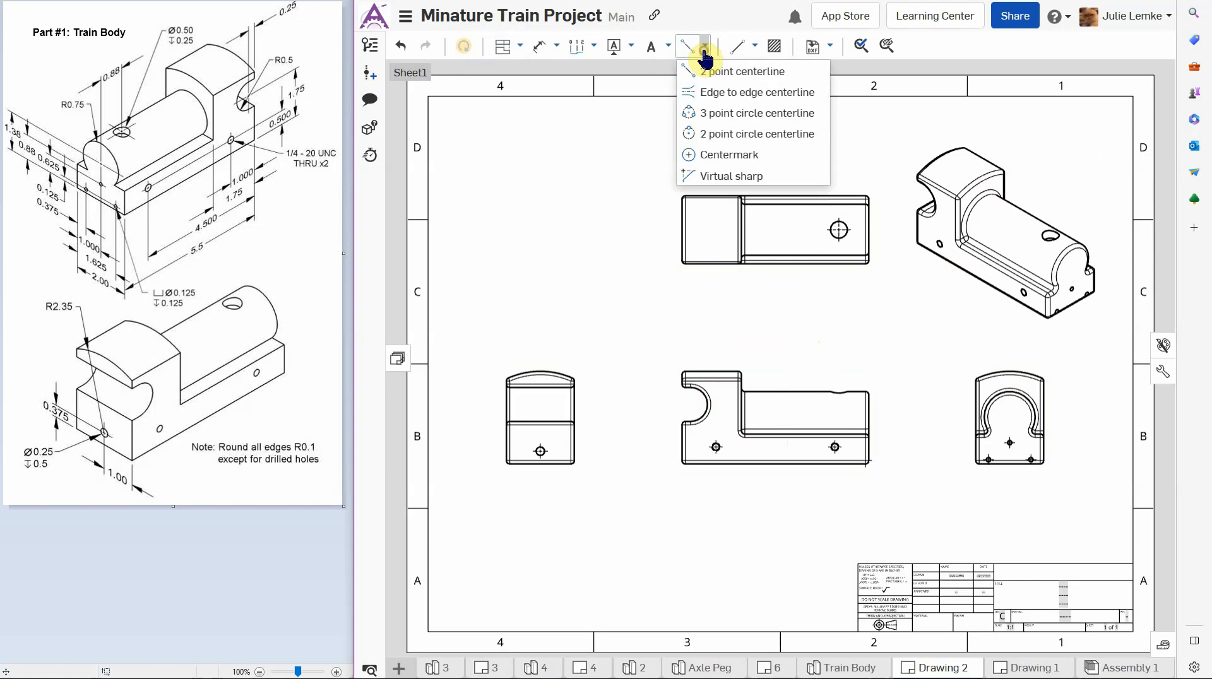
click(728, 158)
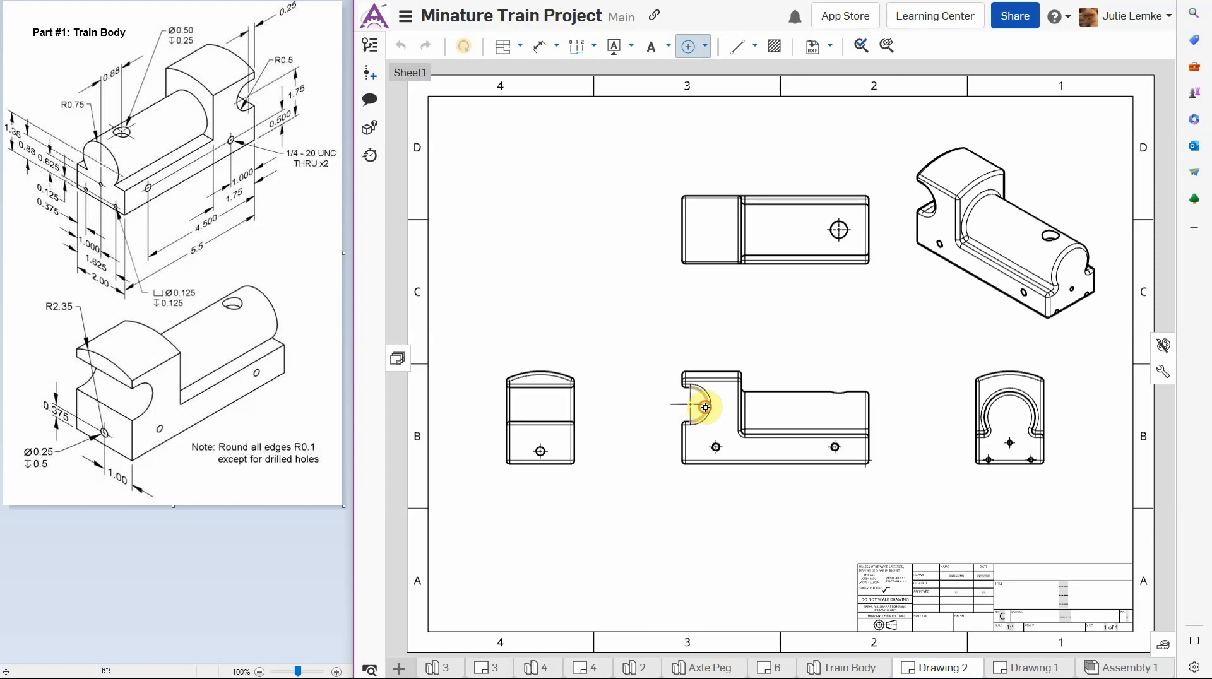
click(706, 407)
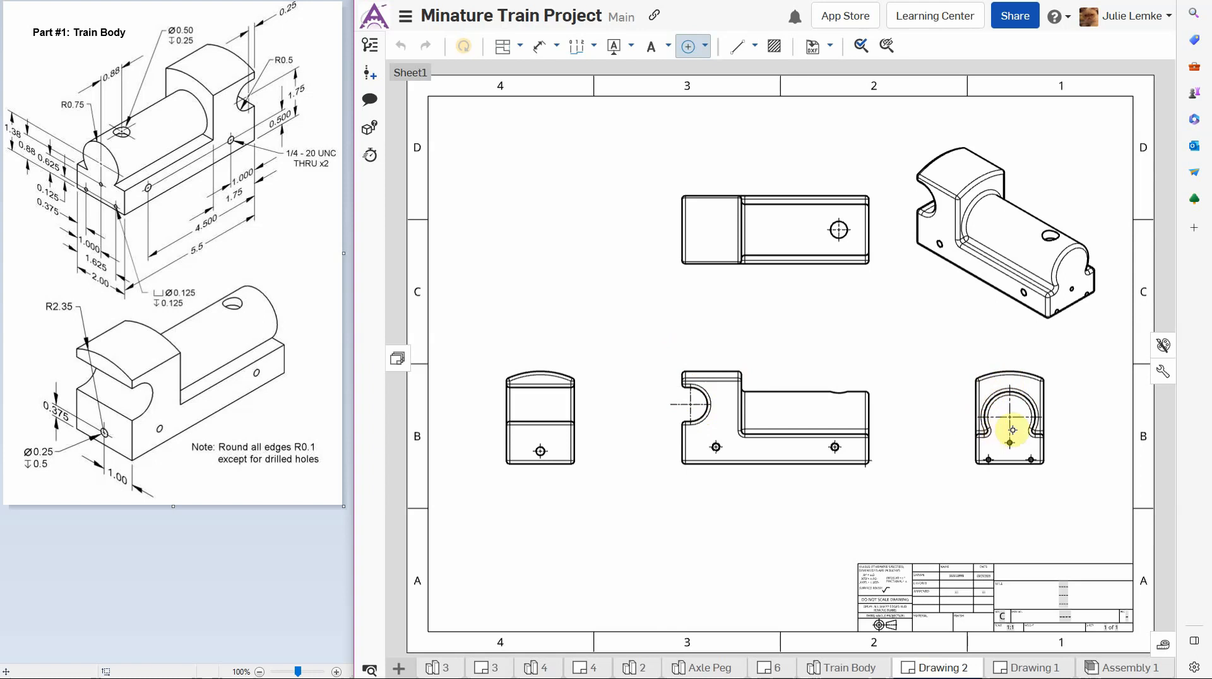
click(1012, 391)
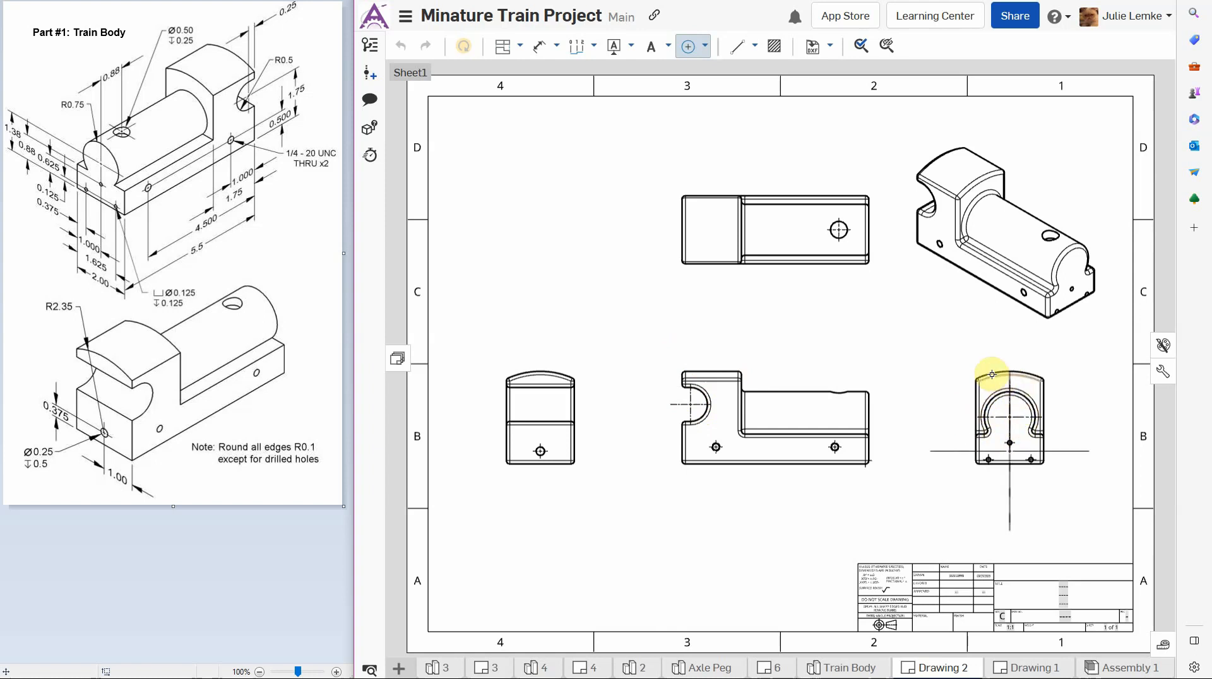
click(1021, 446)
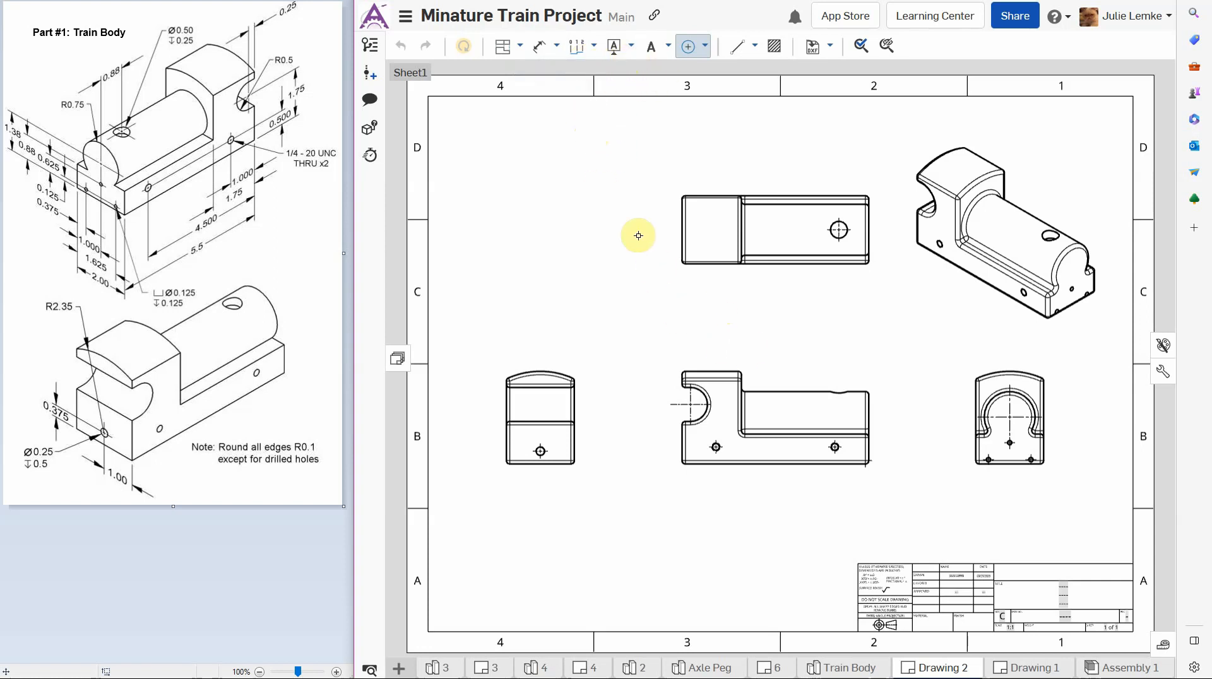
- Add hole callouts to the hole in the left view and the hole in the top view, each below its view
click(594, 46)
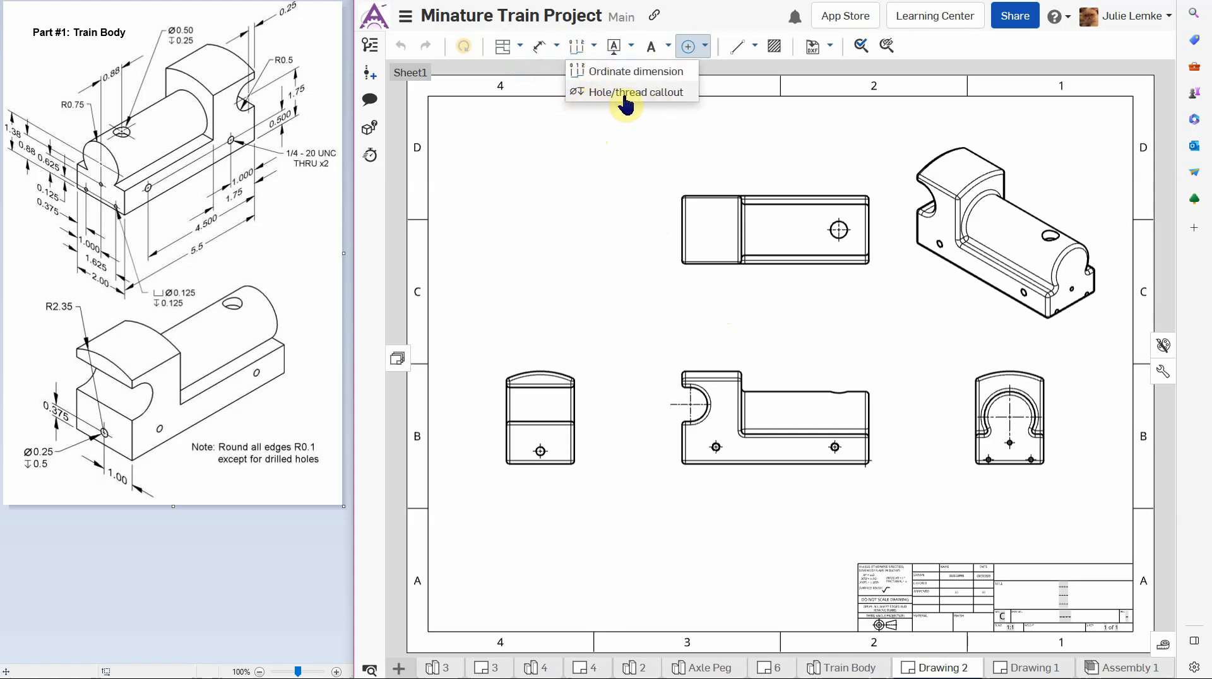
click(576, 45)
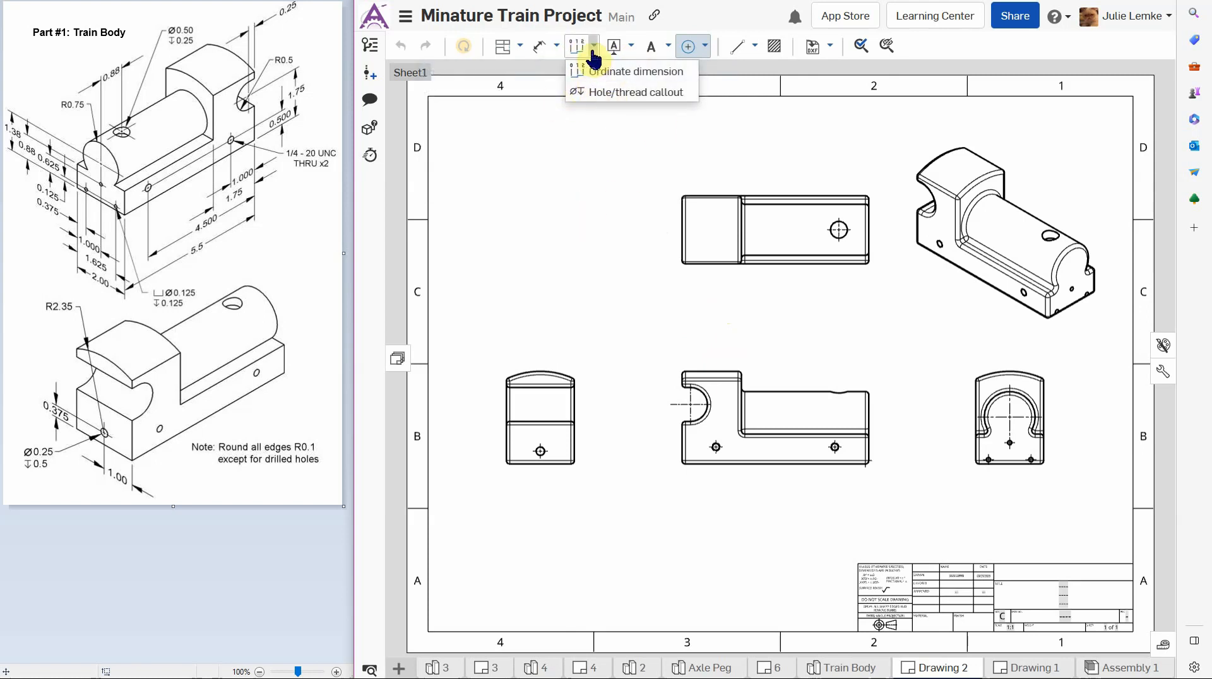
click(579, 95)
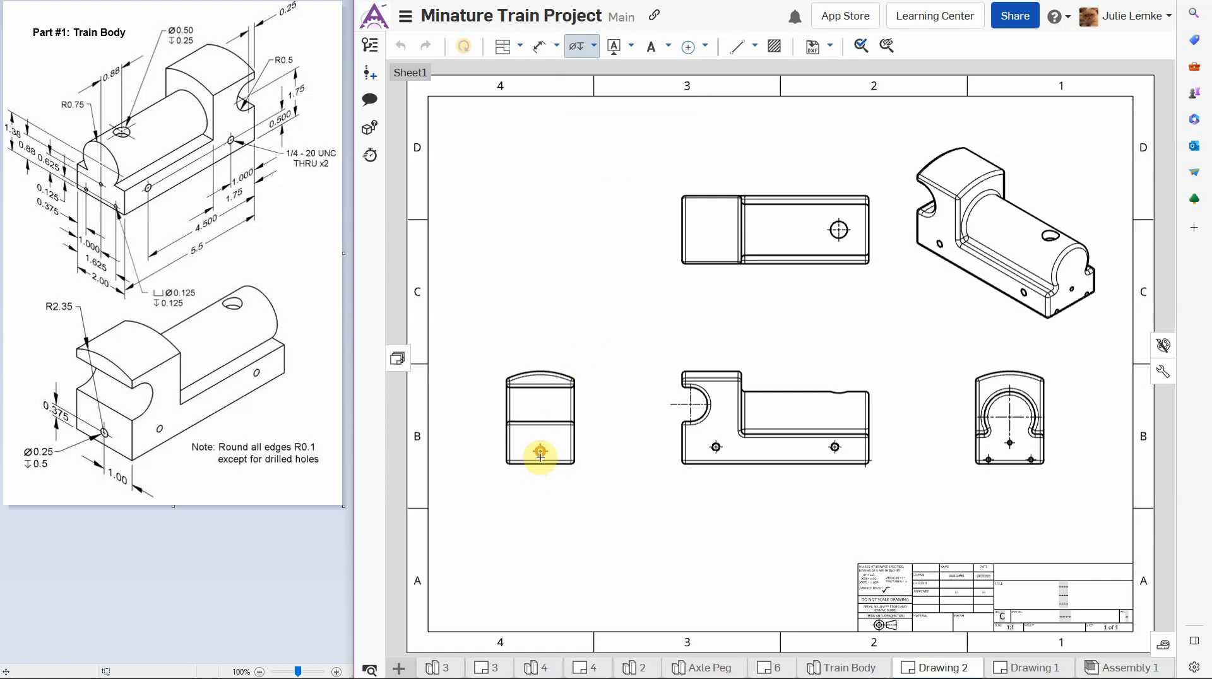
scroll(554, 457, up, 5)
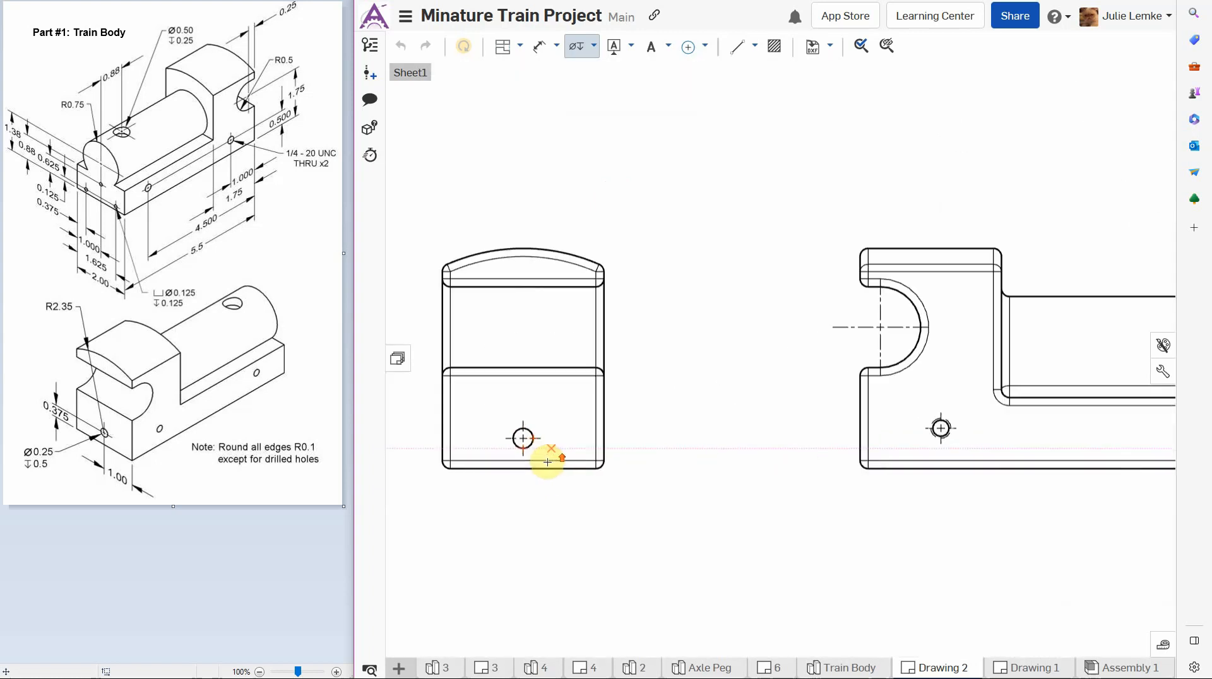
click(512, 433)
scroll(508, 429, down, 5)
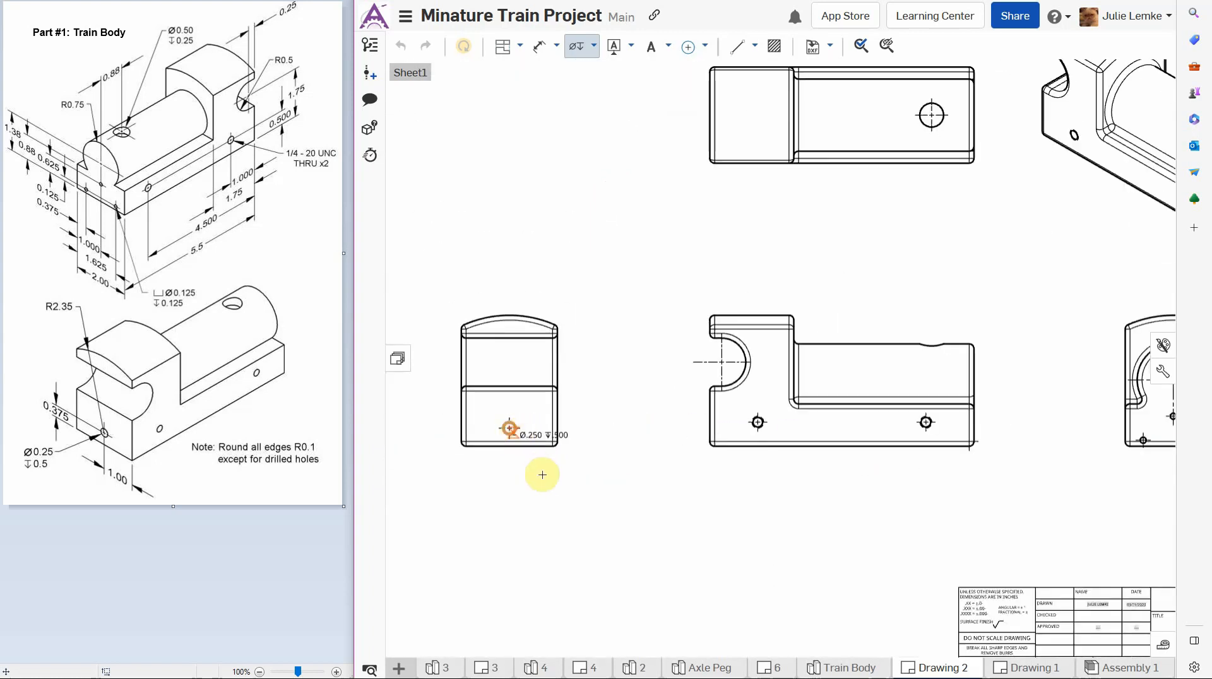
click(543, 470)
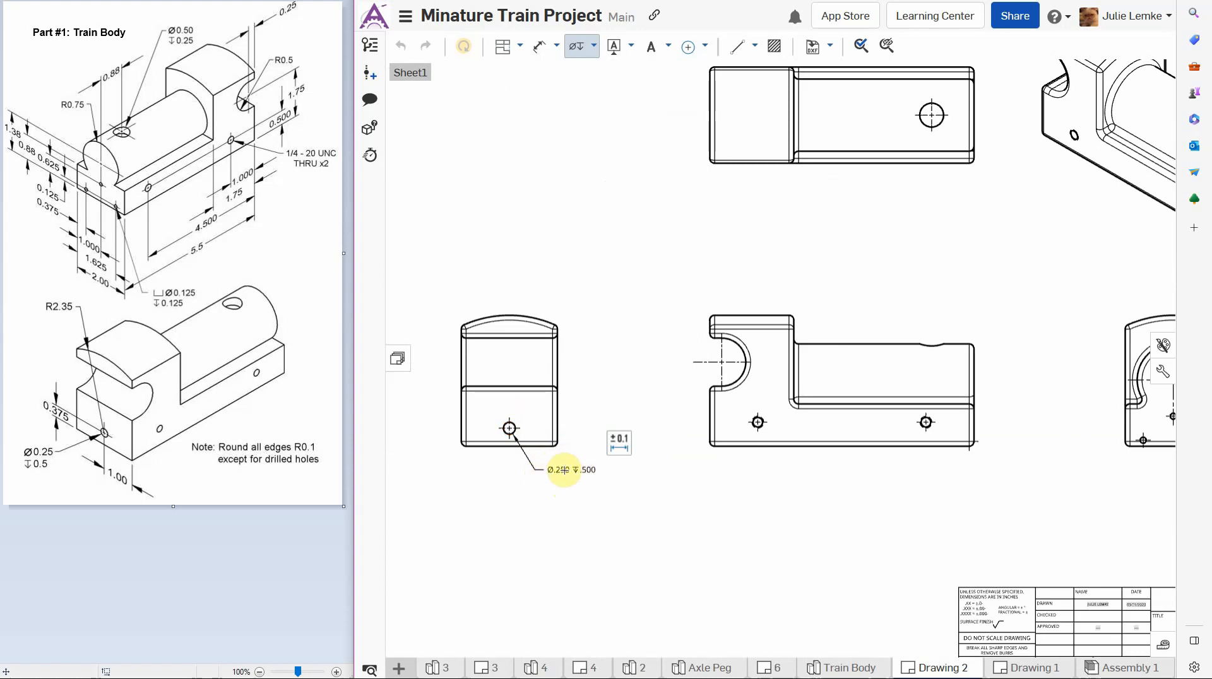
click(931, 115)
click(973, 189)
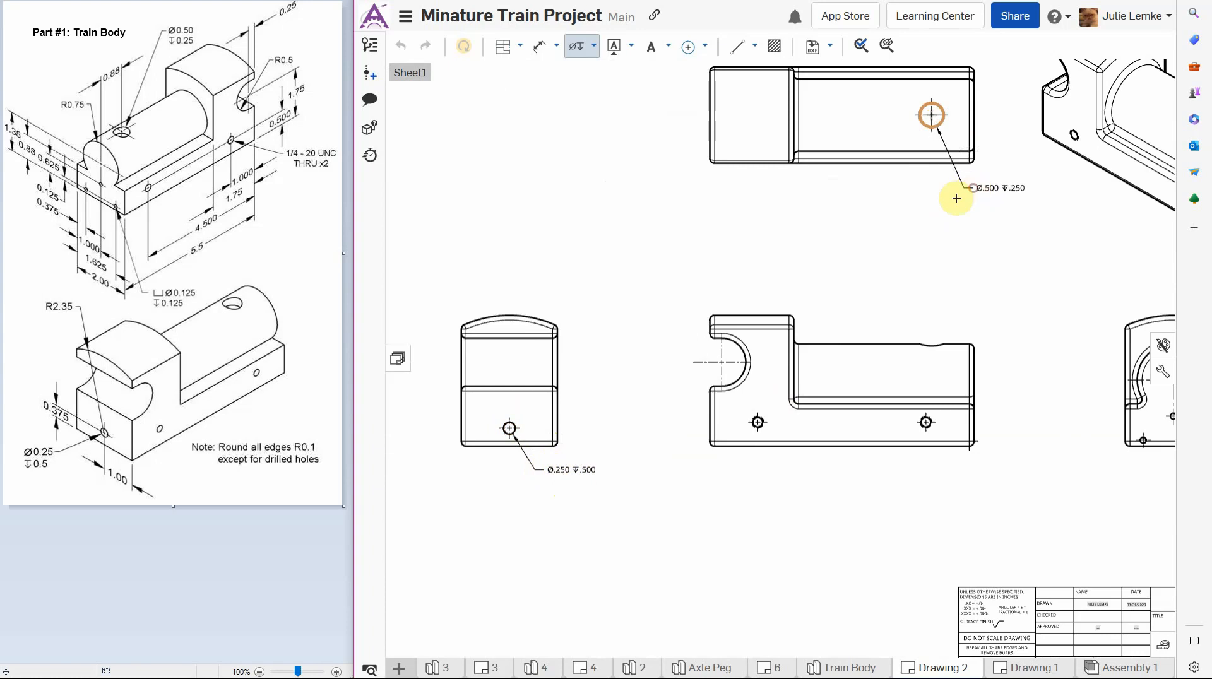
- Add a hole callout to the lower-right hole in the right view, with its text below and right of the part
scroll(796, 311, down, 5)
scroll(972, 346, up, 6)
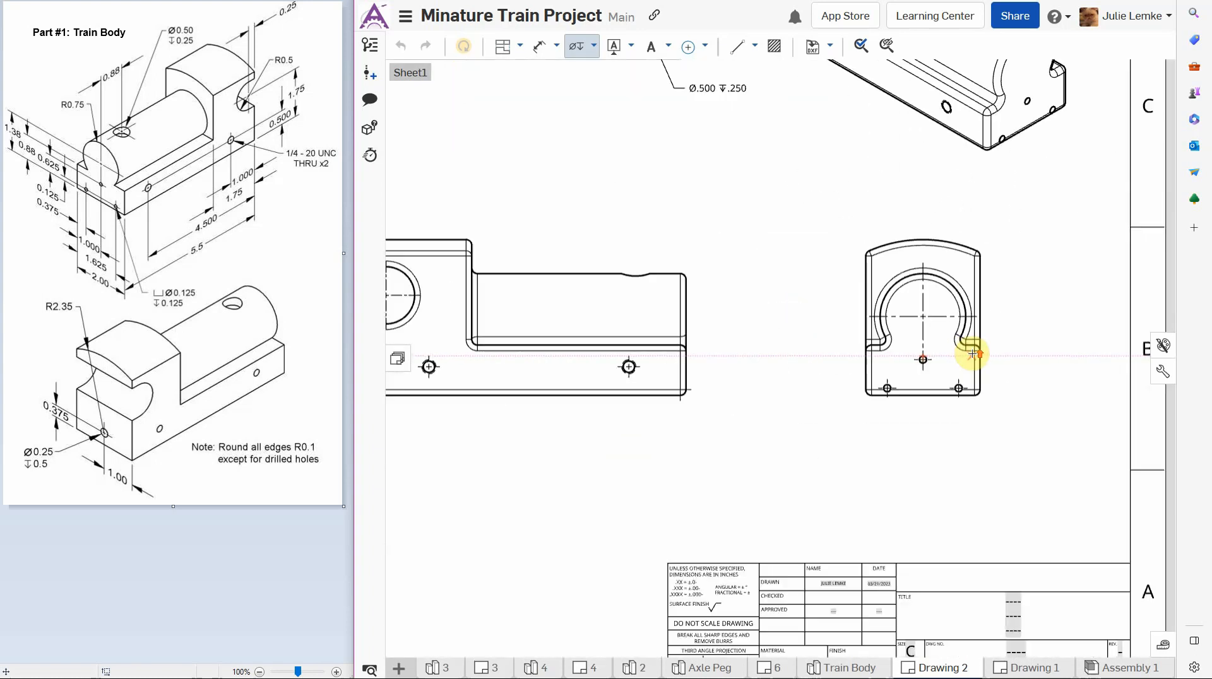
scroll(990, 463, up, 4)
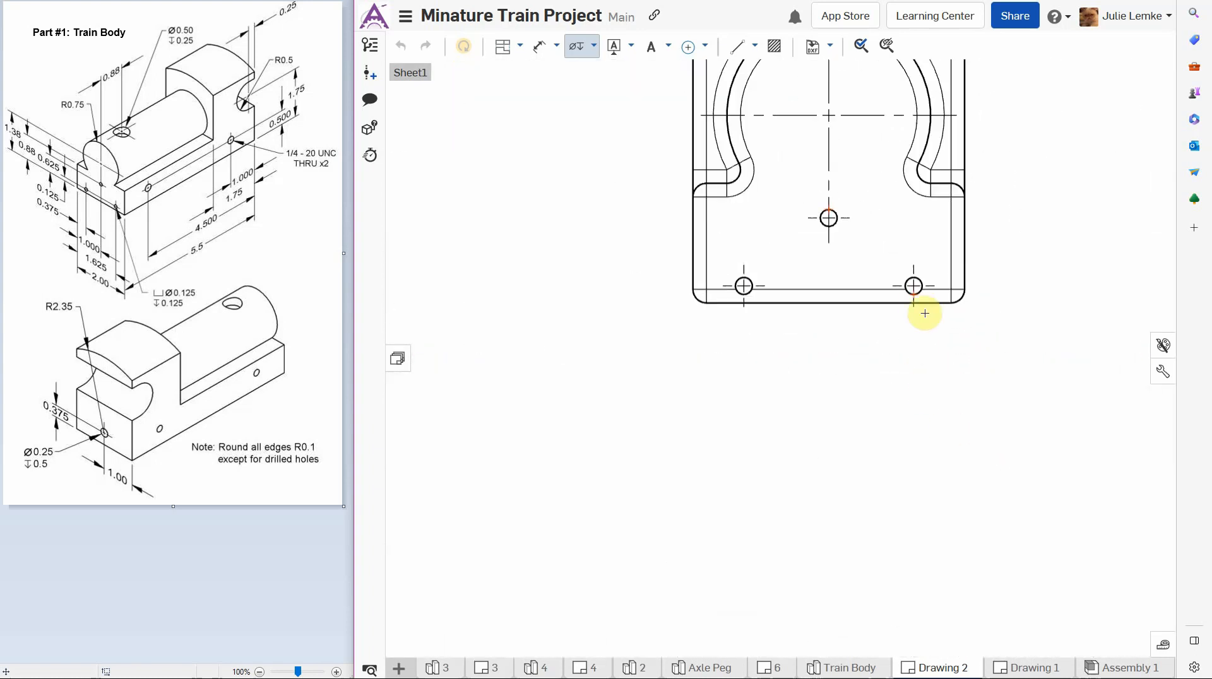
click(918, 292)
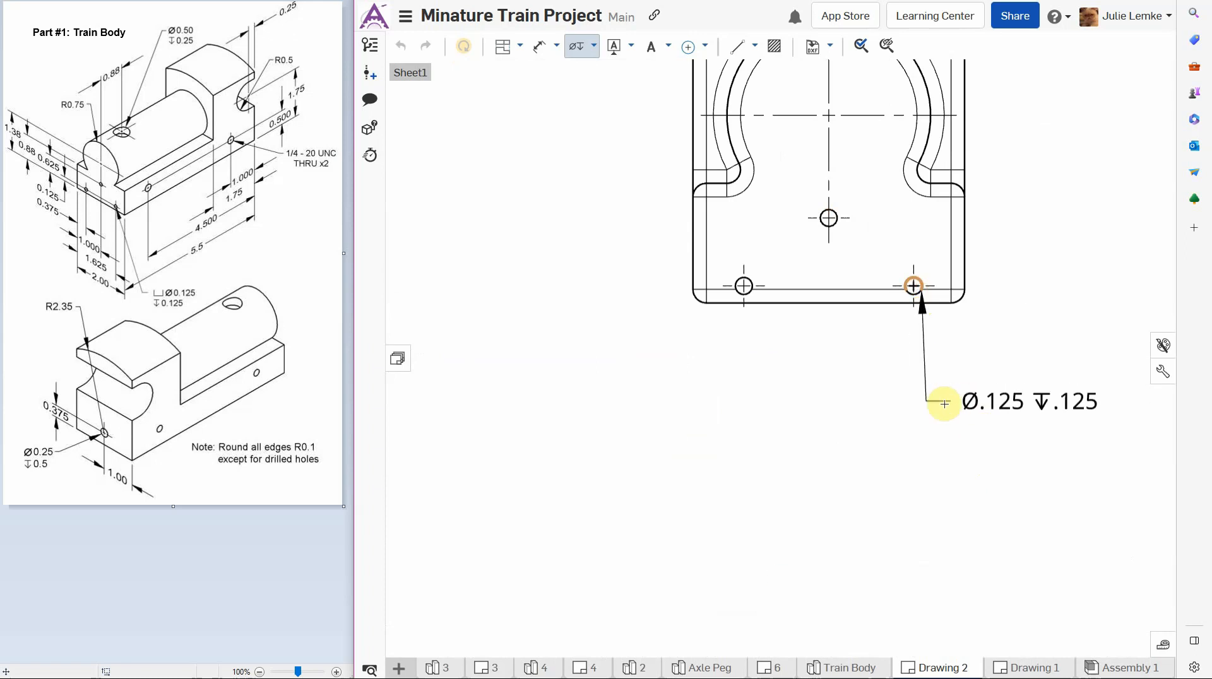
scroll(1035, 389, down, 2)
scroll(1035, 389, down, 3)
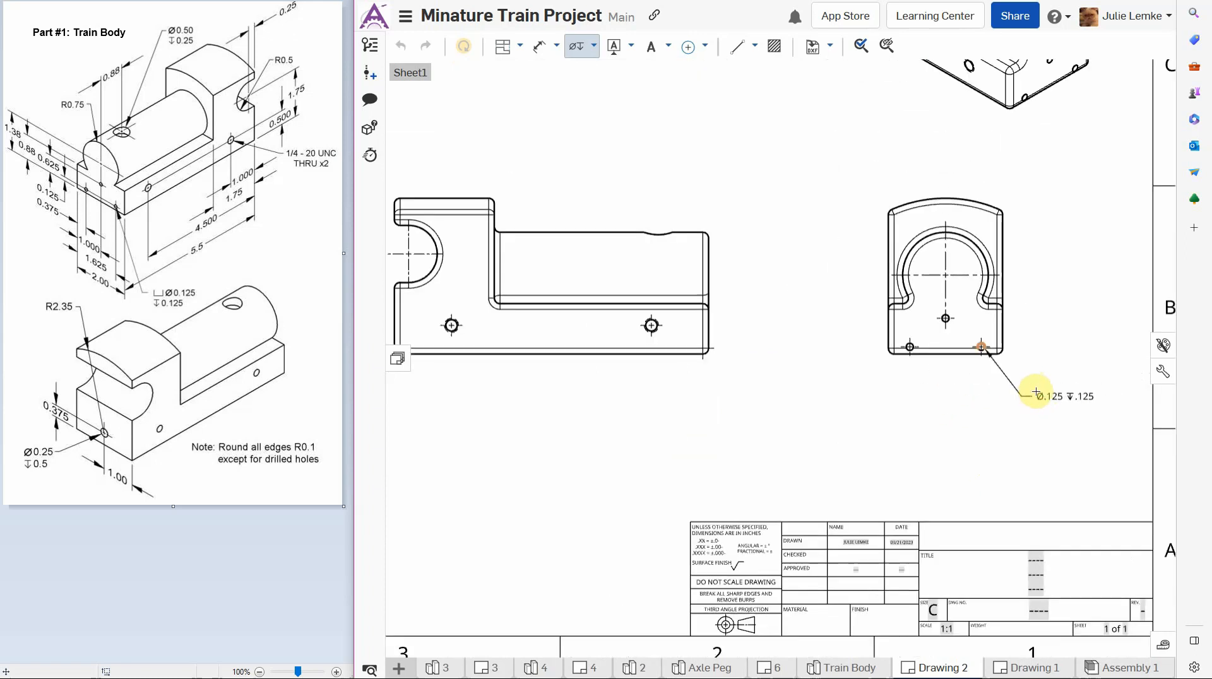
click(1035, 389)
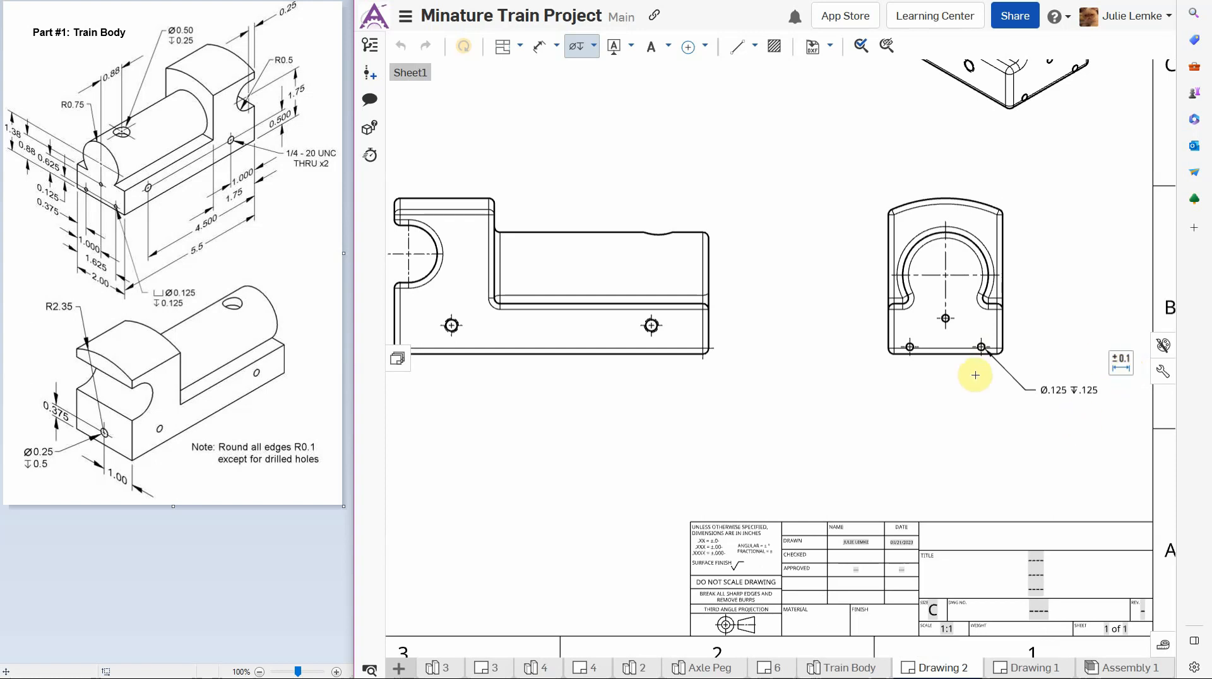
key(Escape)
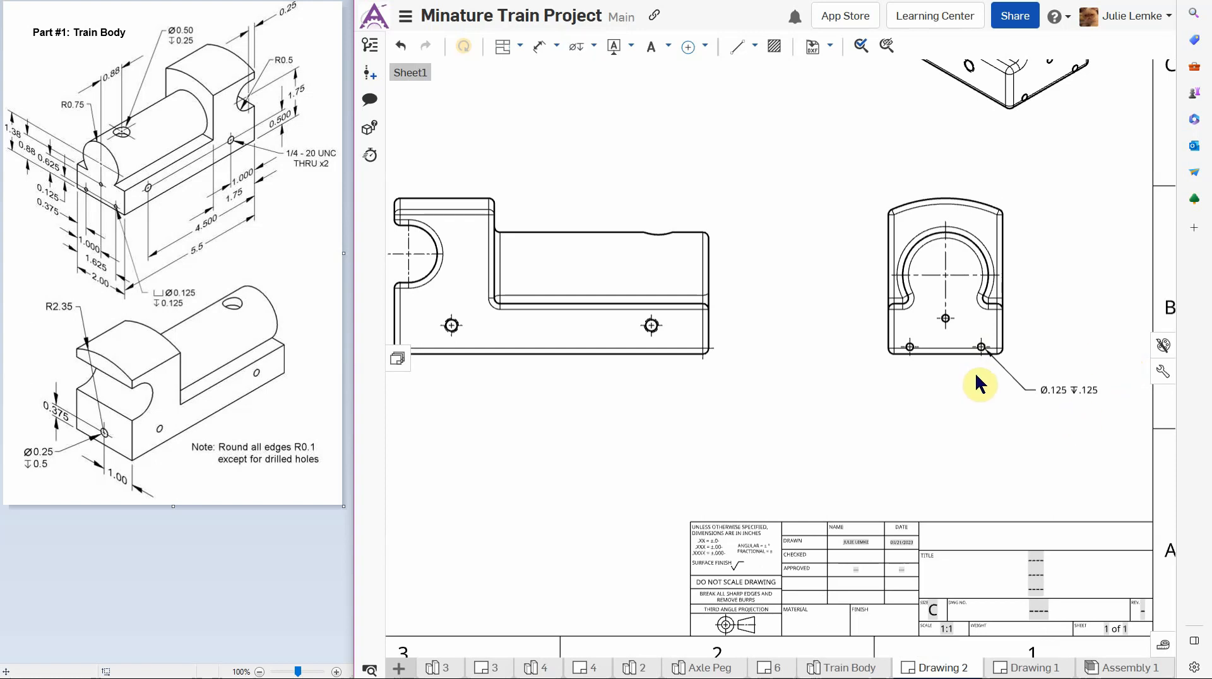
- Append TYP after the hole callout of the lower-right hole in the right view
click(1051, 390)
click(1123, 371)
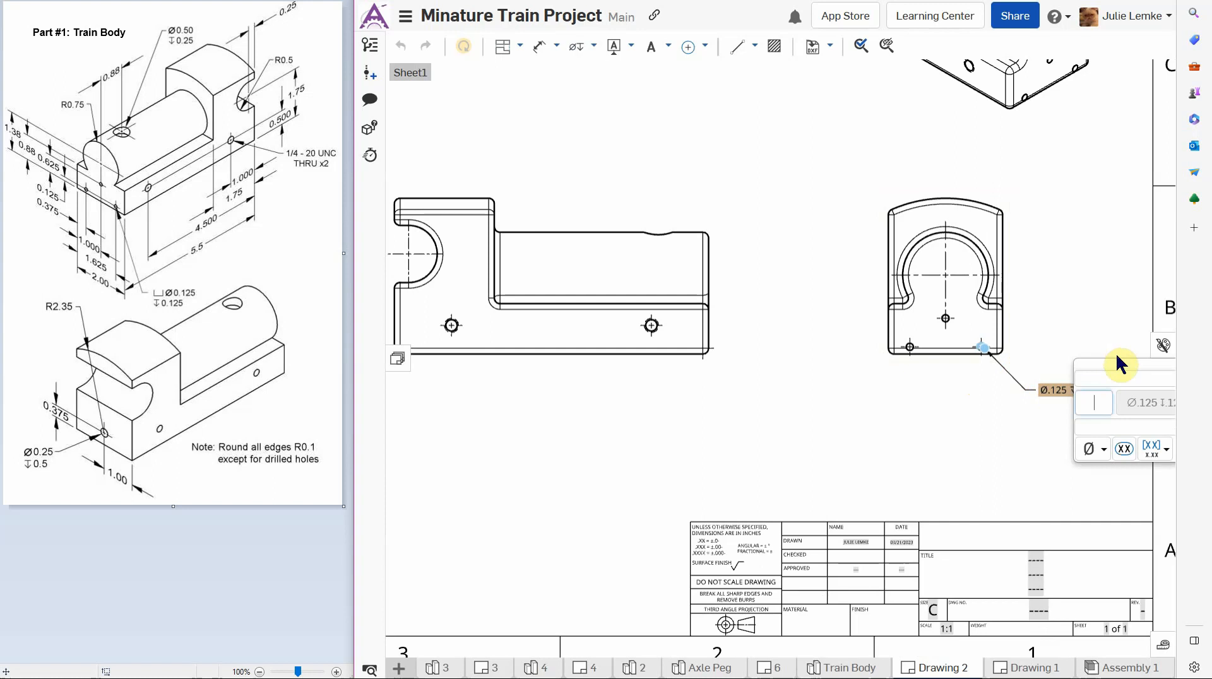
drag(764, 367, 687, 370)
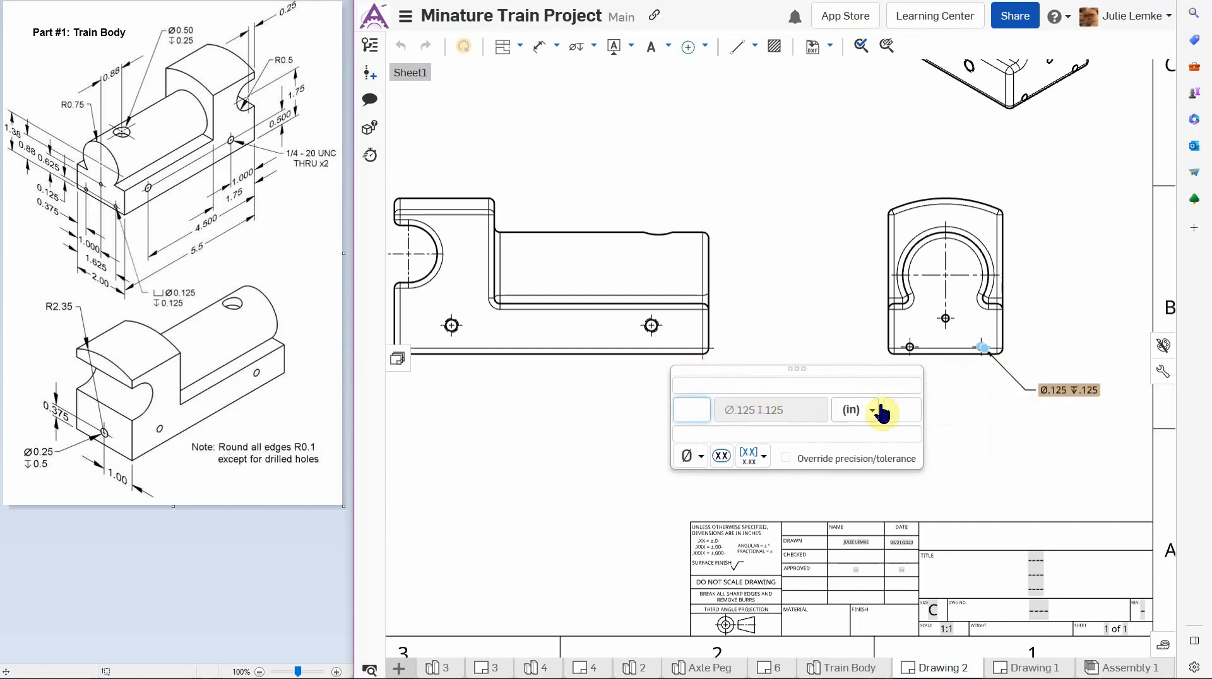
click(915, 410)
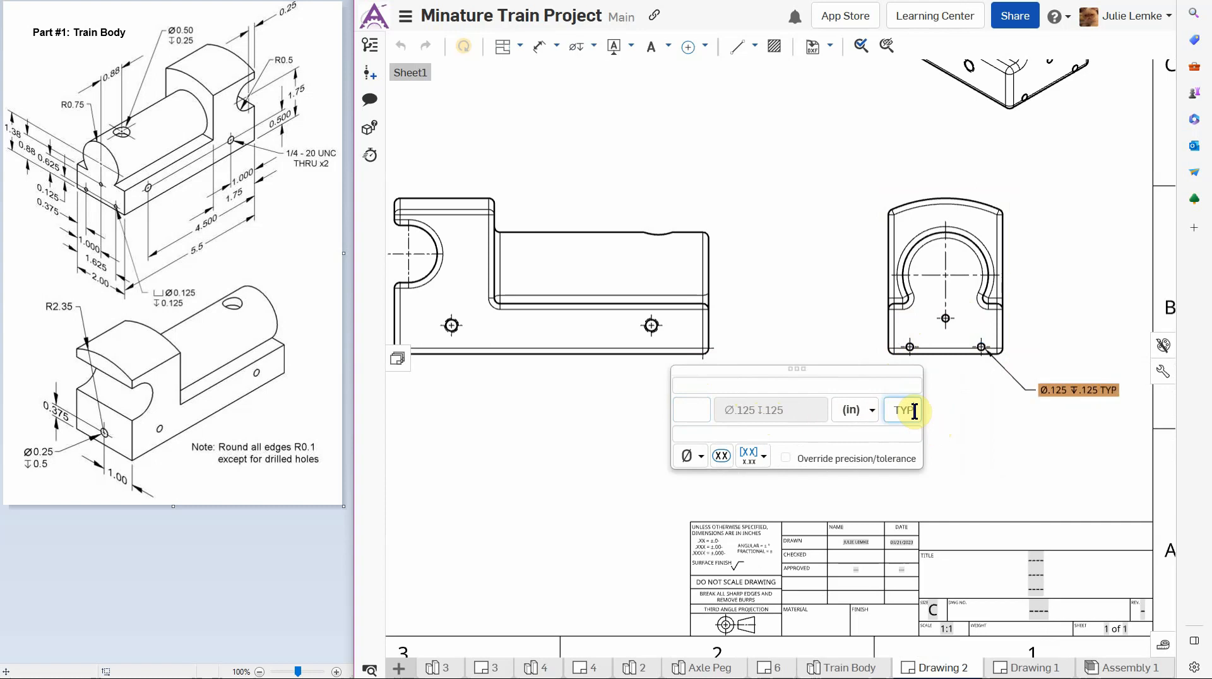
click(975, 438)
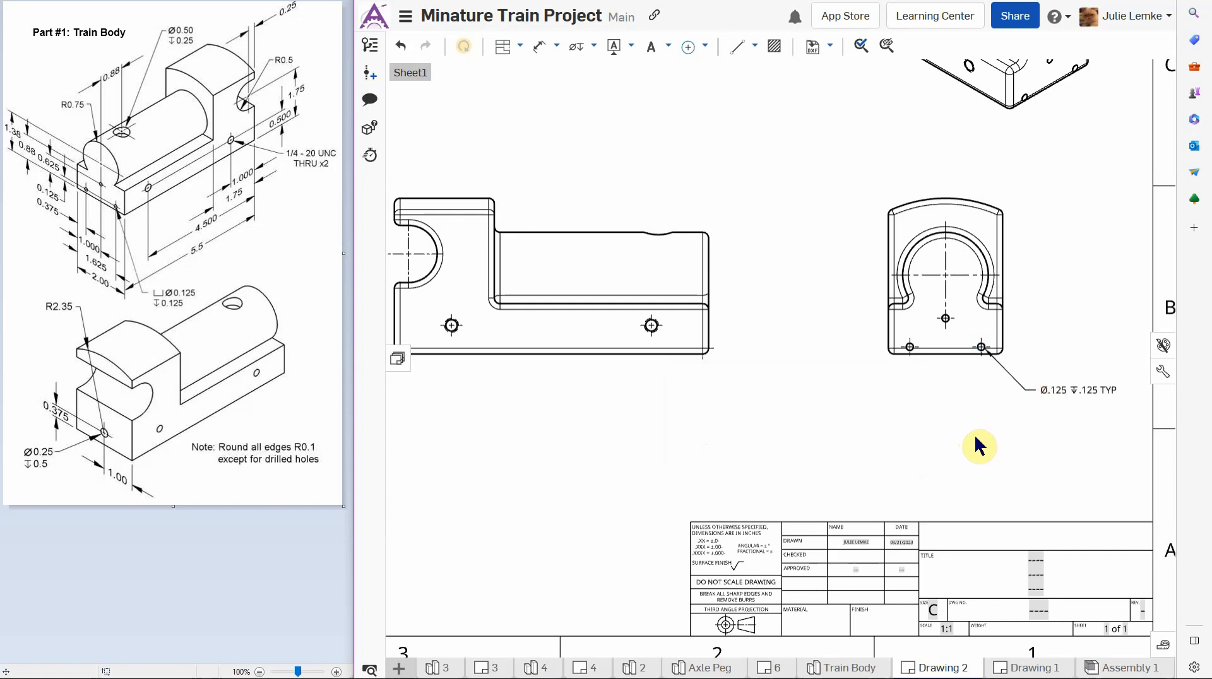
click(954, 319)
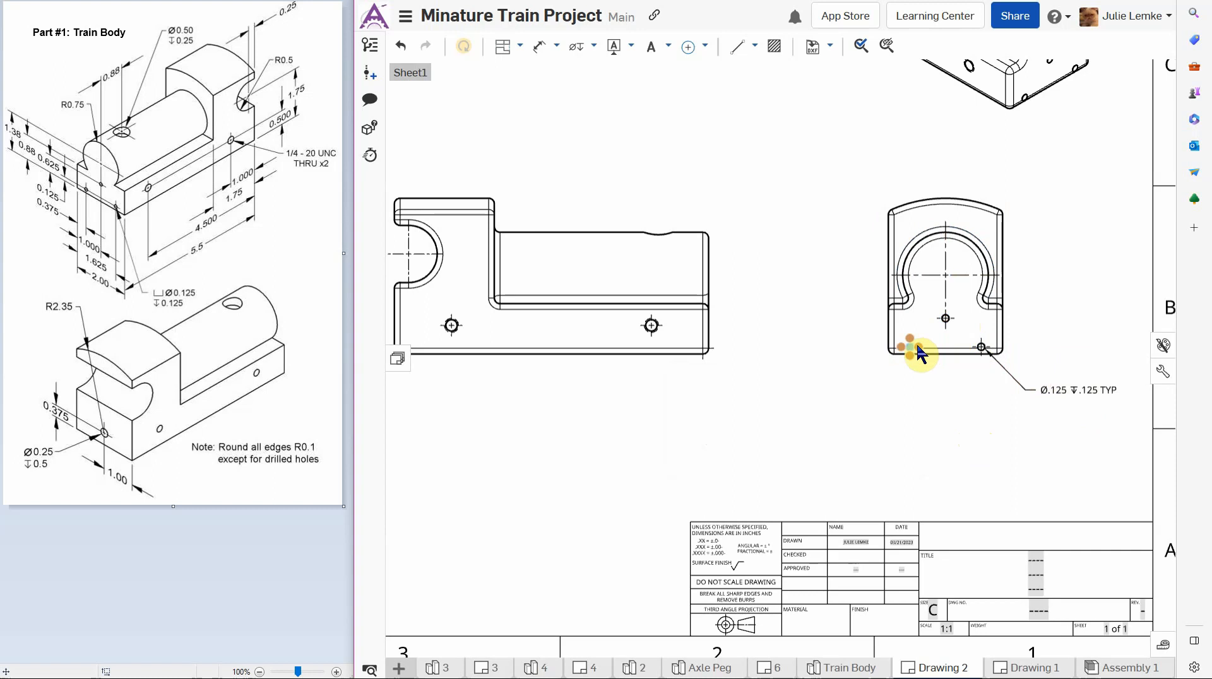
click(910, 346)
click(964, 353)
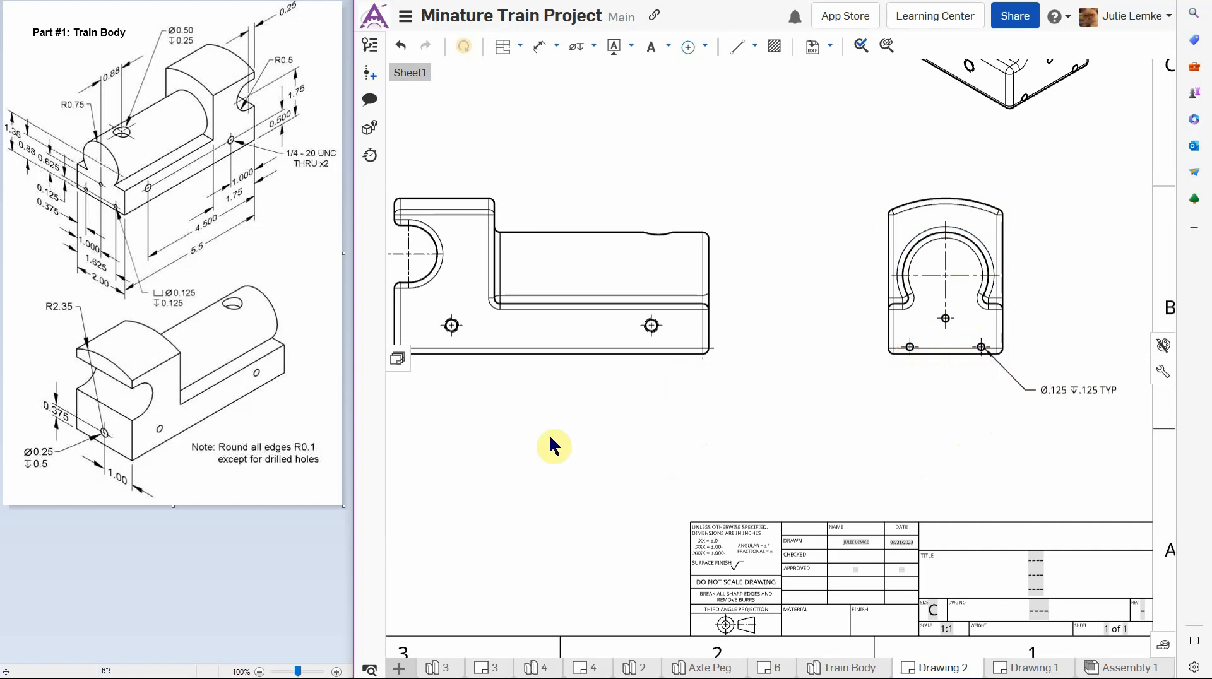
- Add a hole callout to the right-hand threaded hole in the front view, with its text below and right of the hole
scroll(546, 446, down, 6)
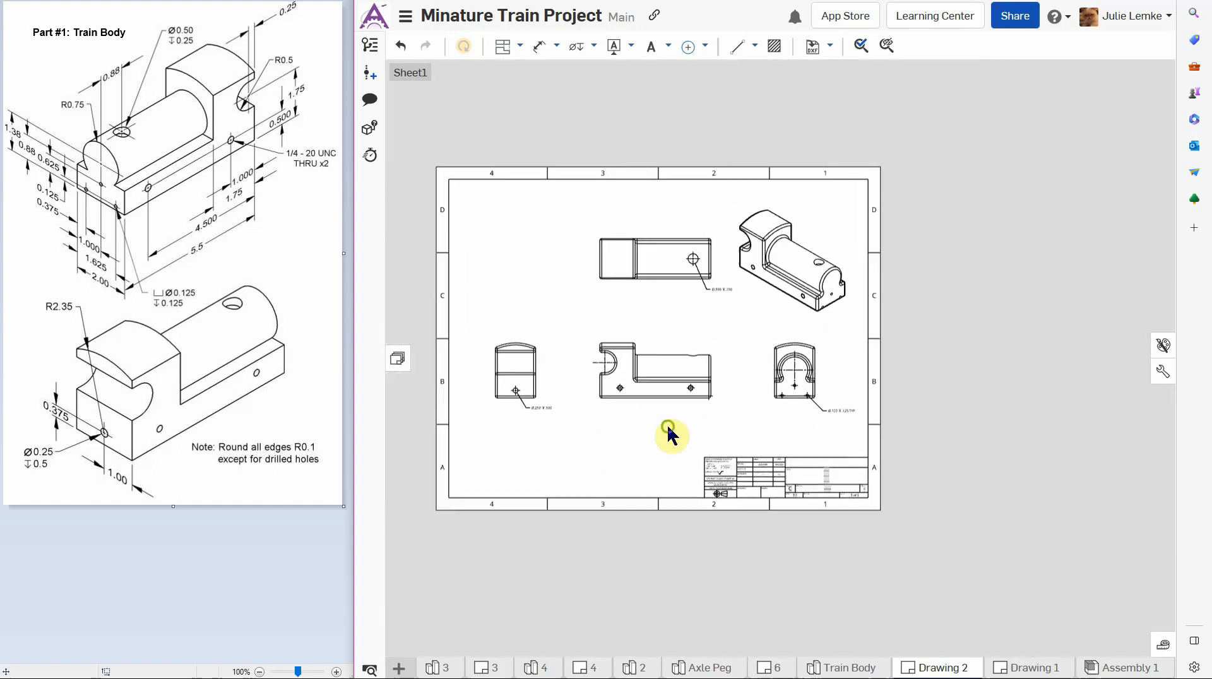
scroll(671, 433, up, 6)
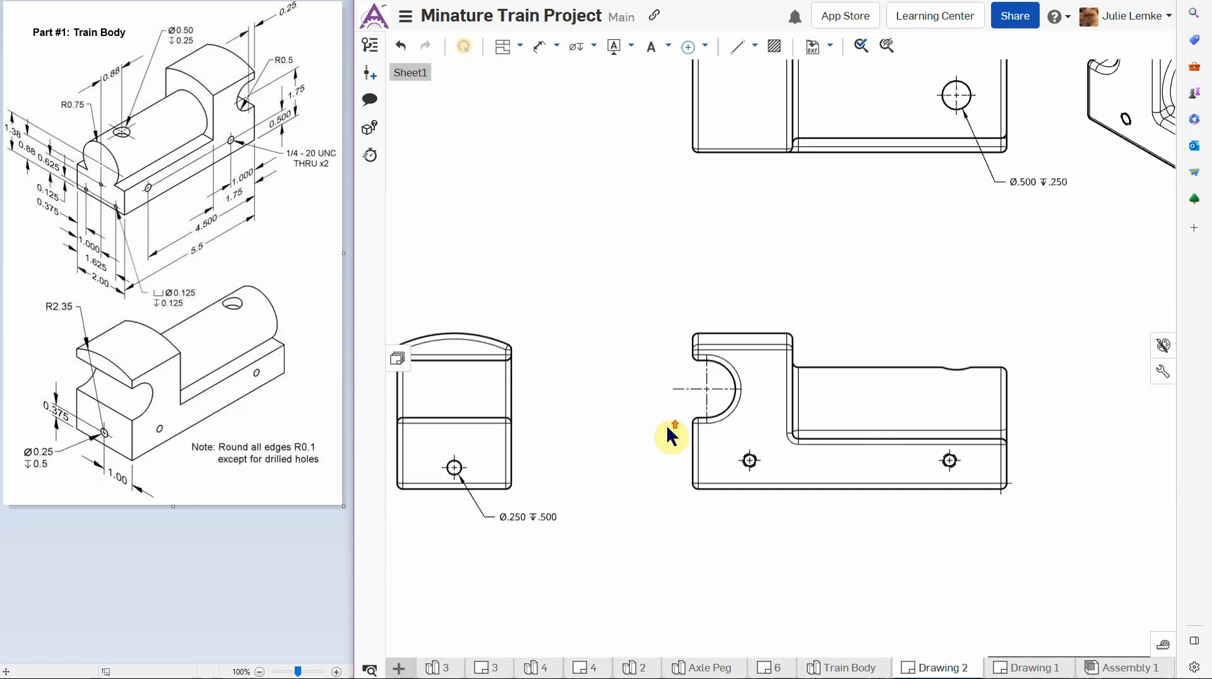
click(576, 46)
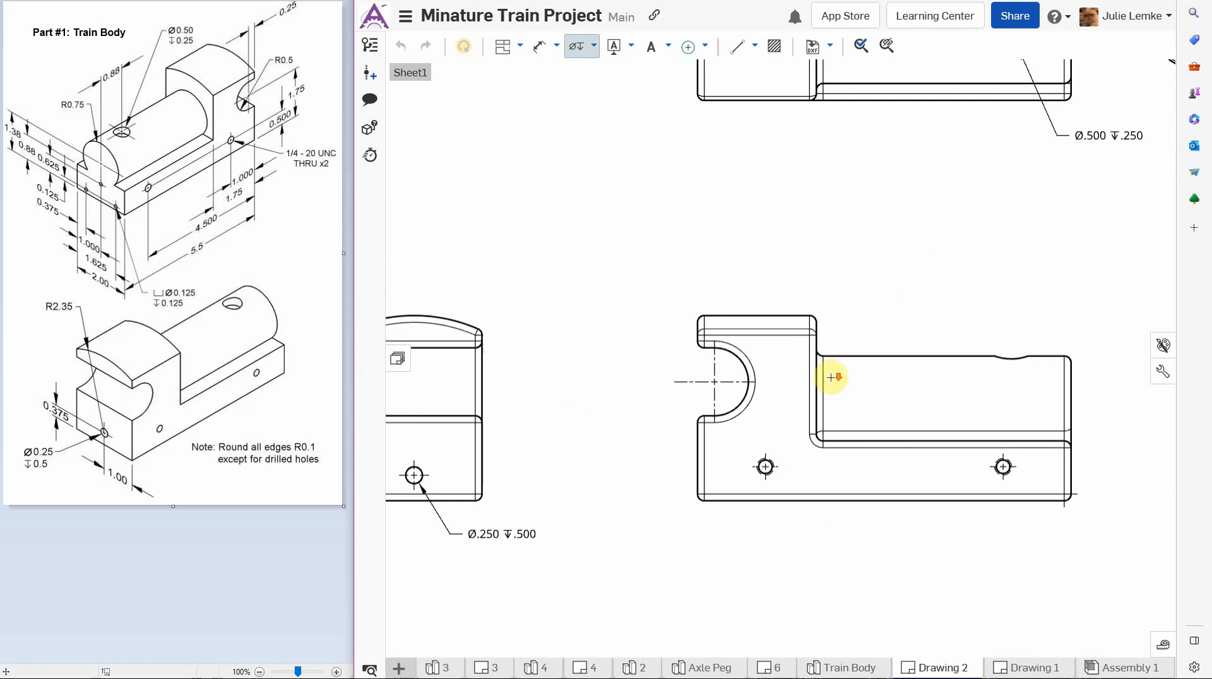
scroll(836, 373, down, 3)
scroll(1022, 530, up, 4)
scroll(928, 484, up, 2)
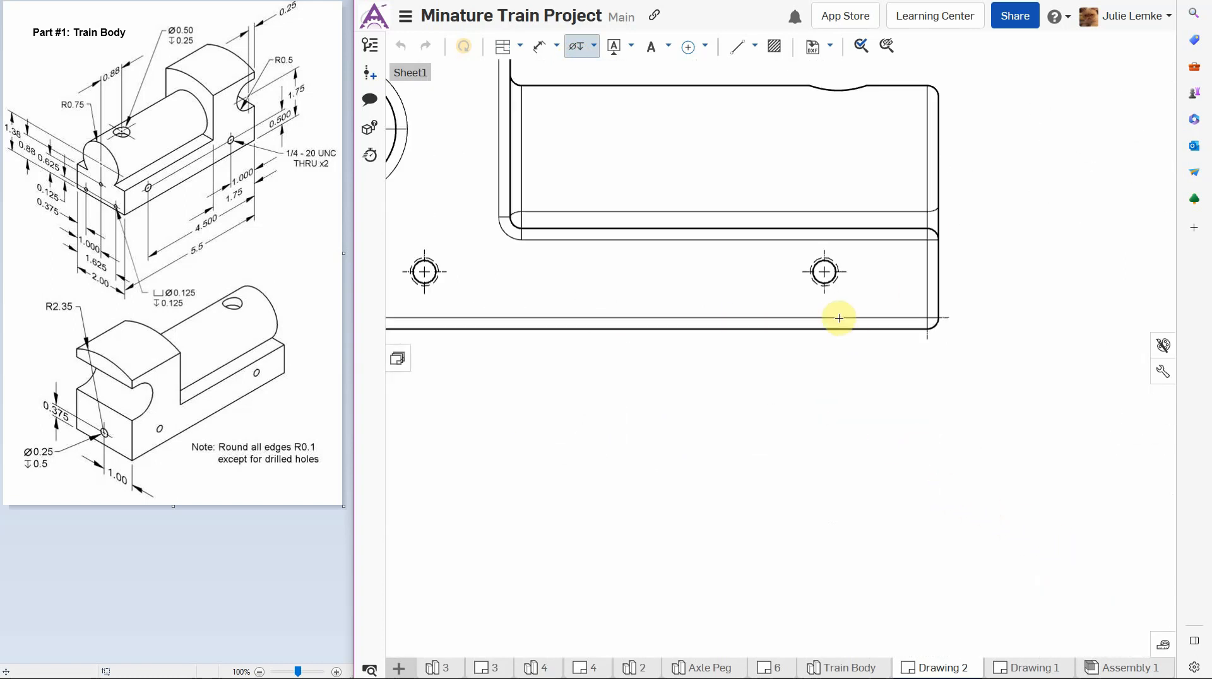
click(830, 282)
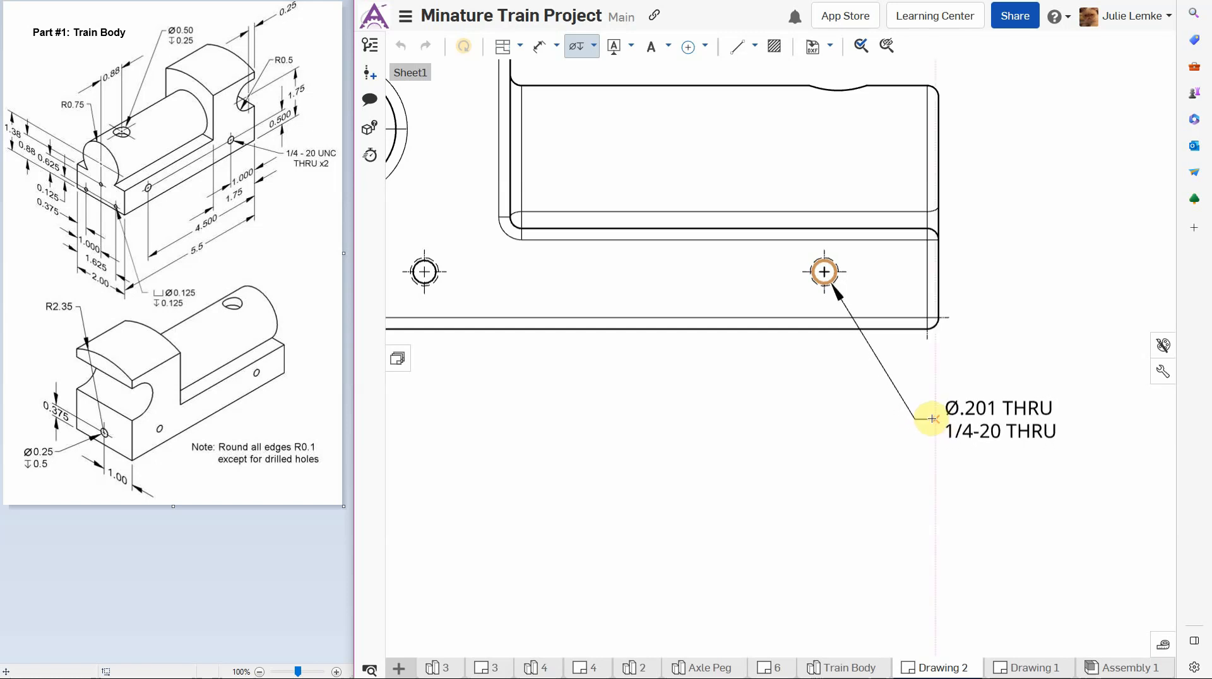
click(933, 419)
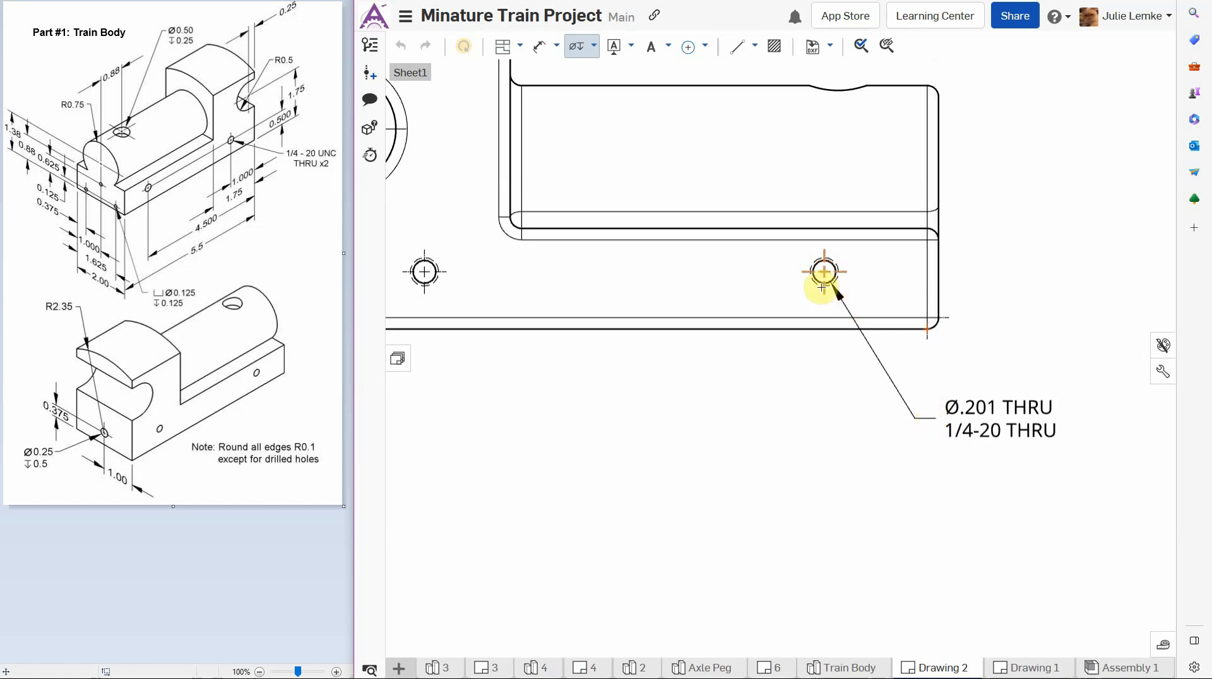
scroll(821, 286, down, 5)
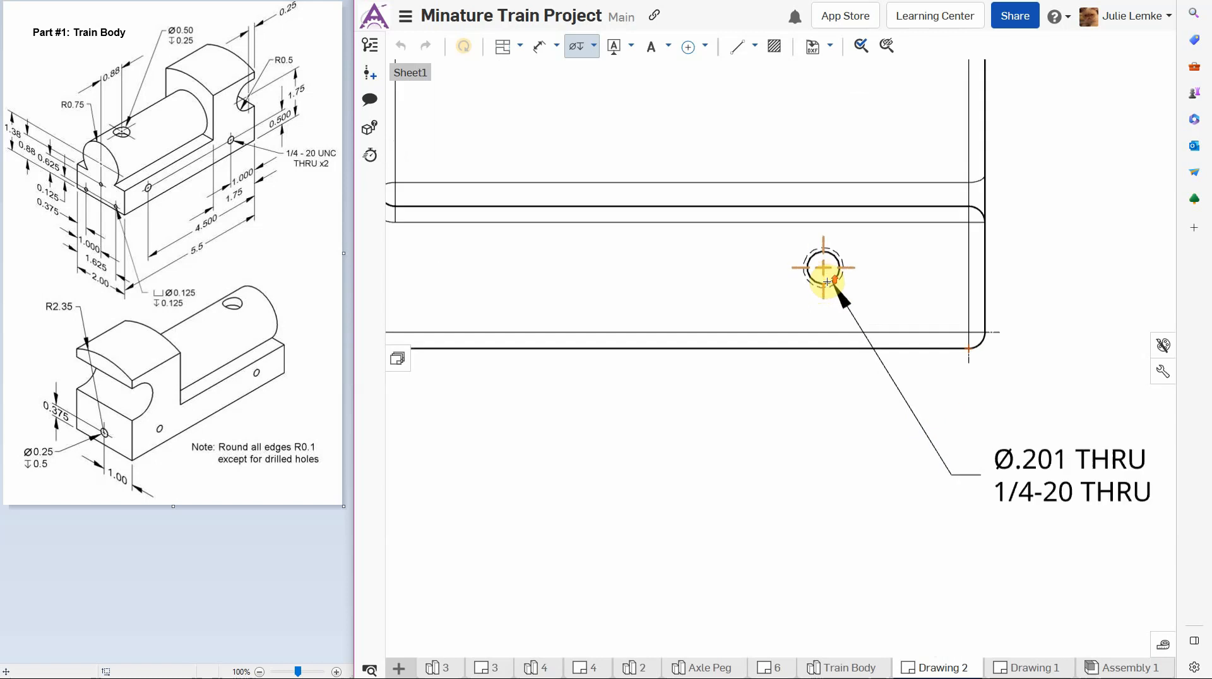
scroll(1077, 406, up, 3)
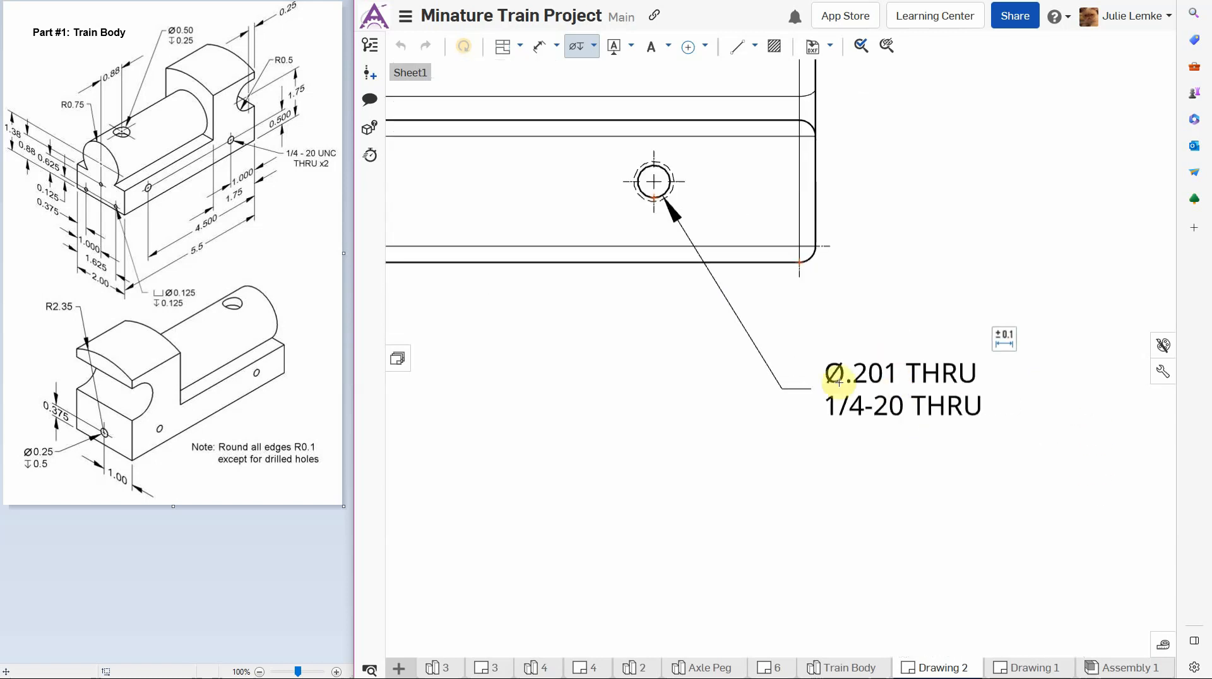
click(1013, 346)
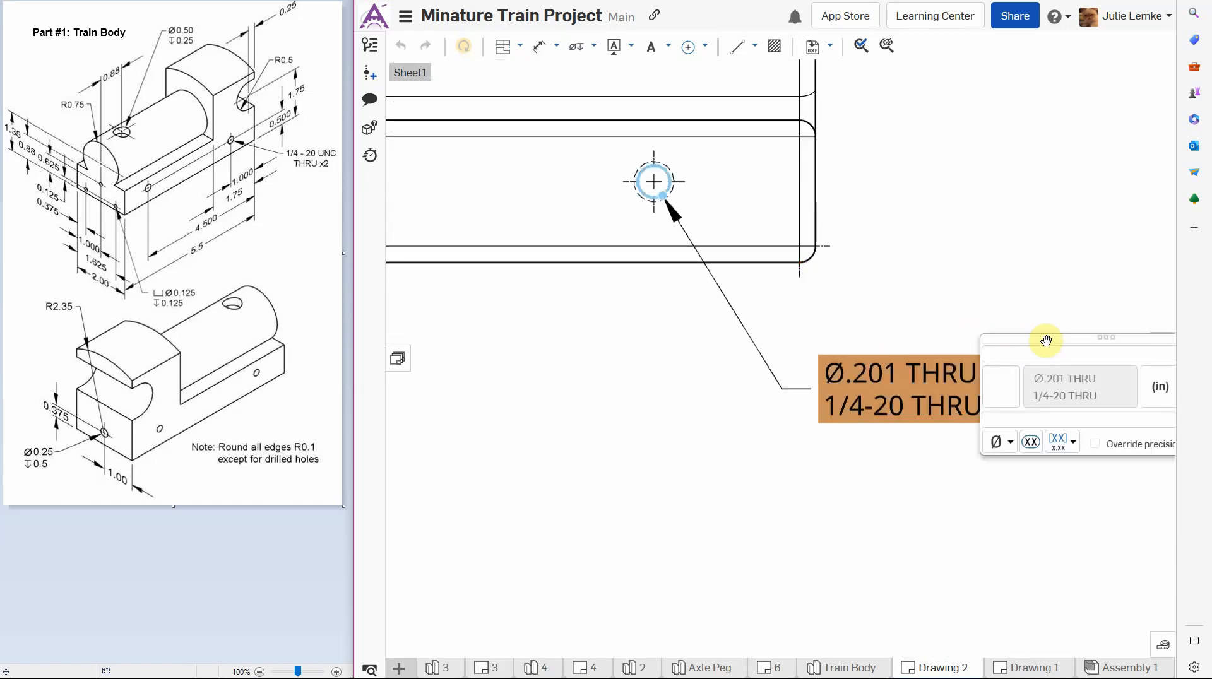
drag(1044, 338, 541, 359)
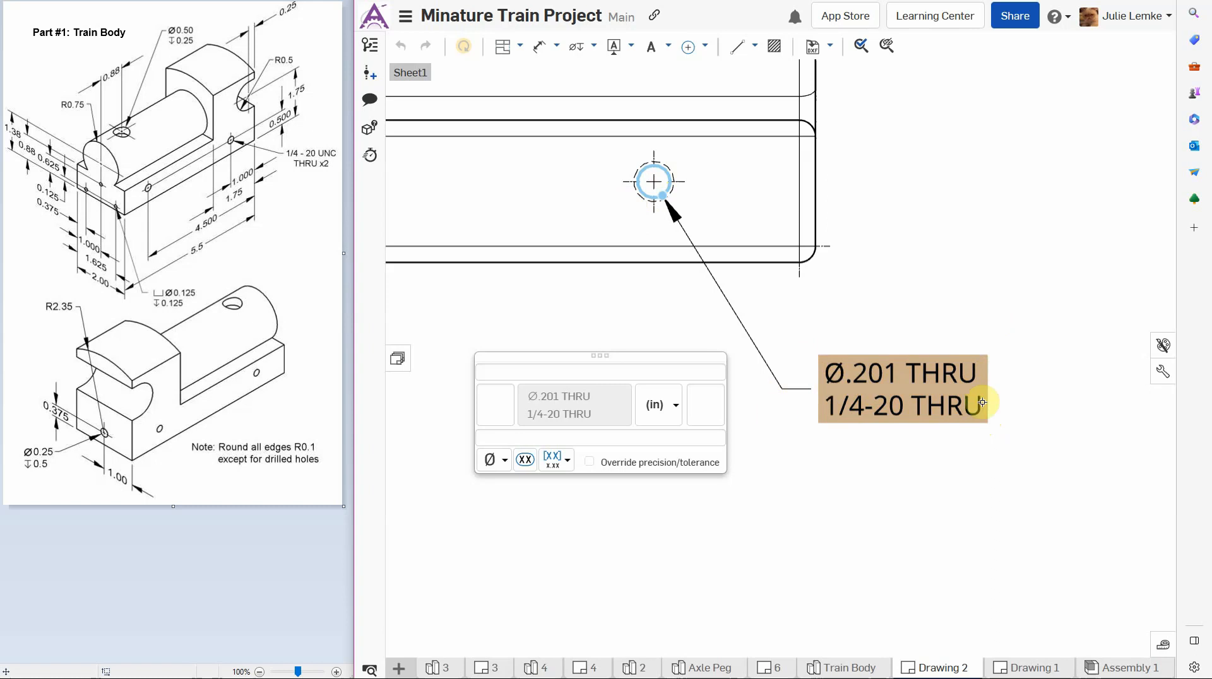
click(867, 525)
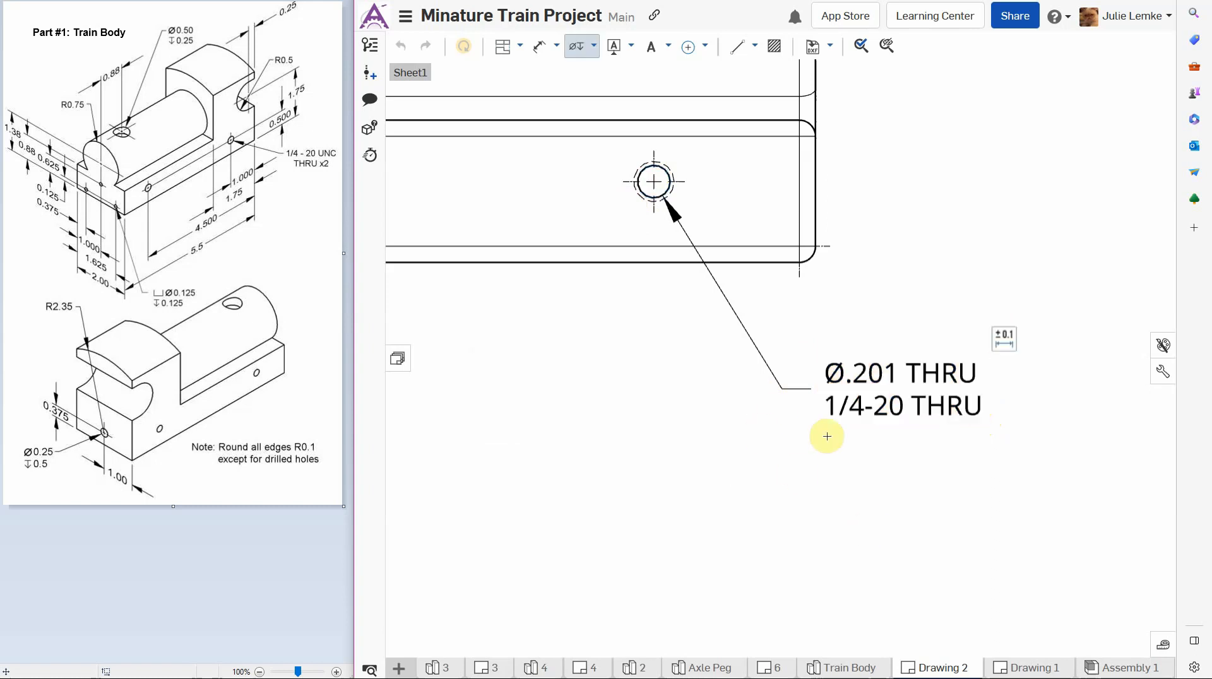
- Append TYP after the threaded hole's callout in the front view
click(888, 400)
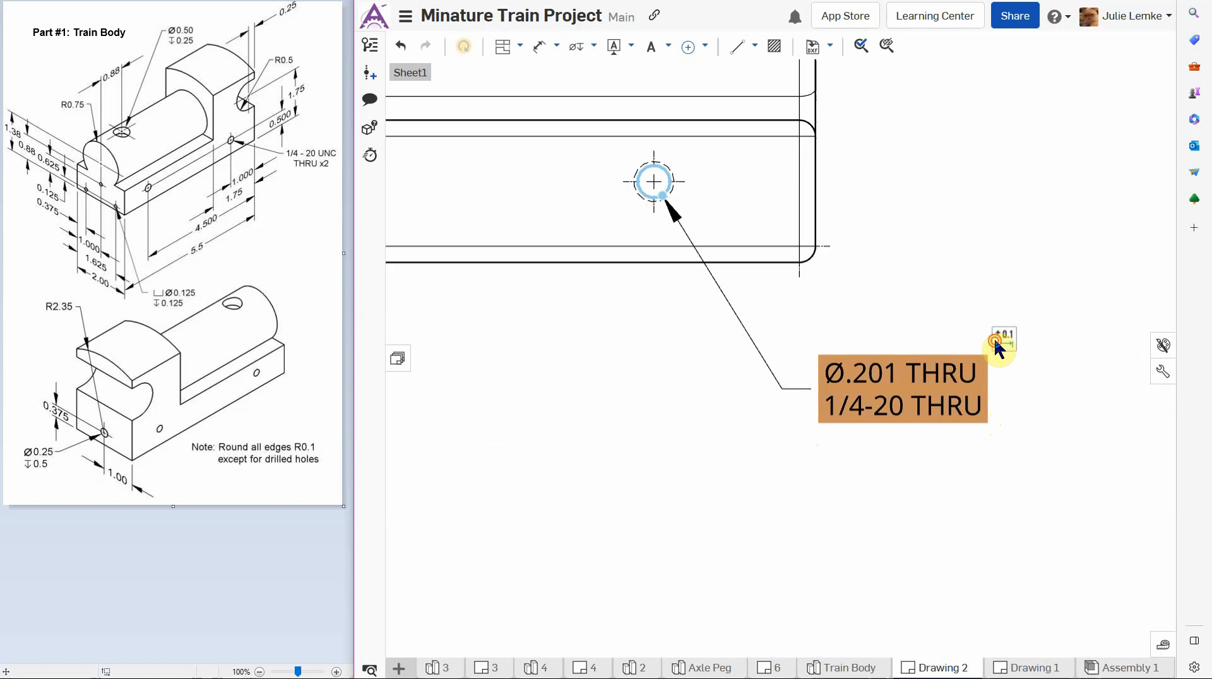
click(997, 339)
drag(1001, 339, 429, 364)
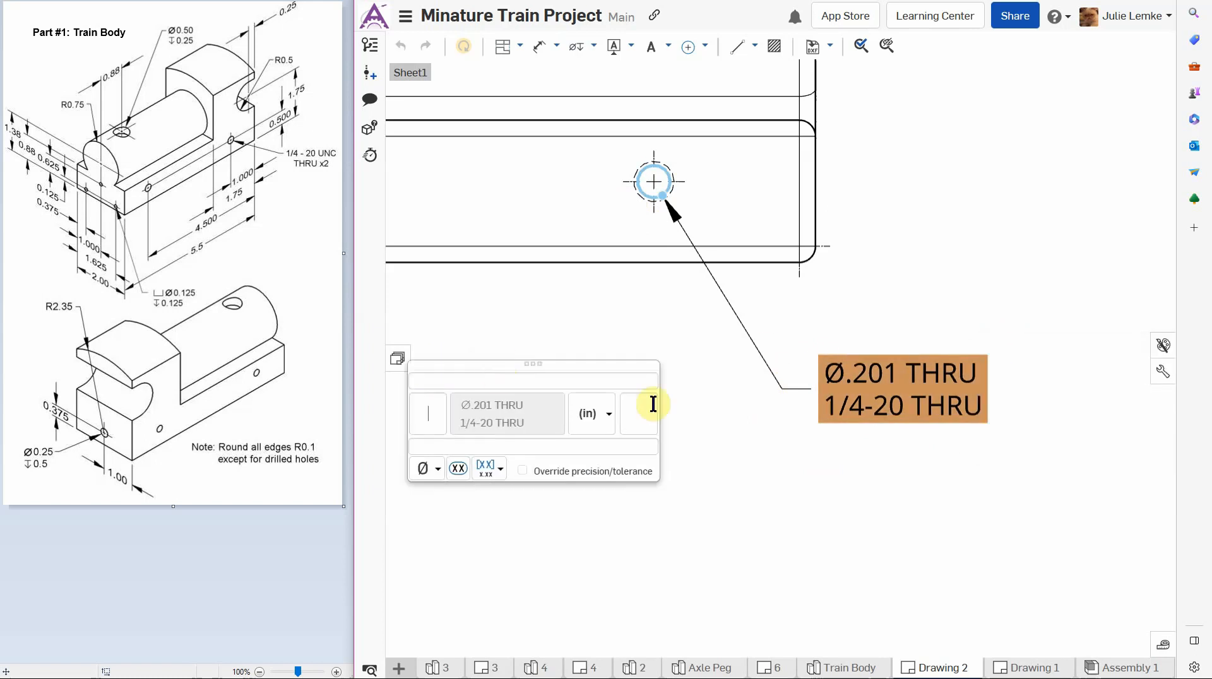
click(652, 415)
click(656, 468)
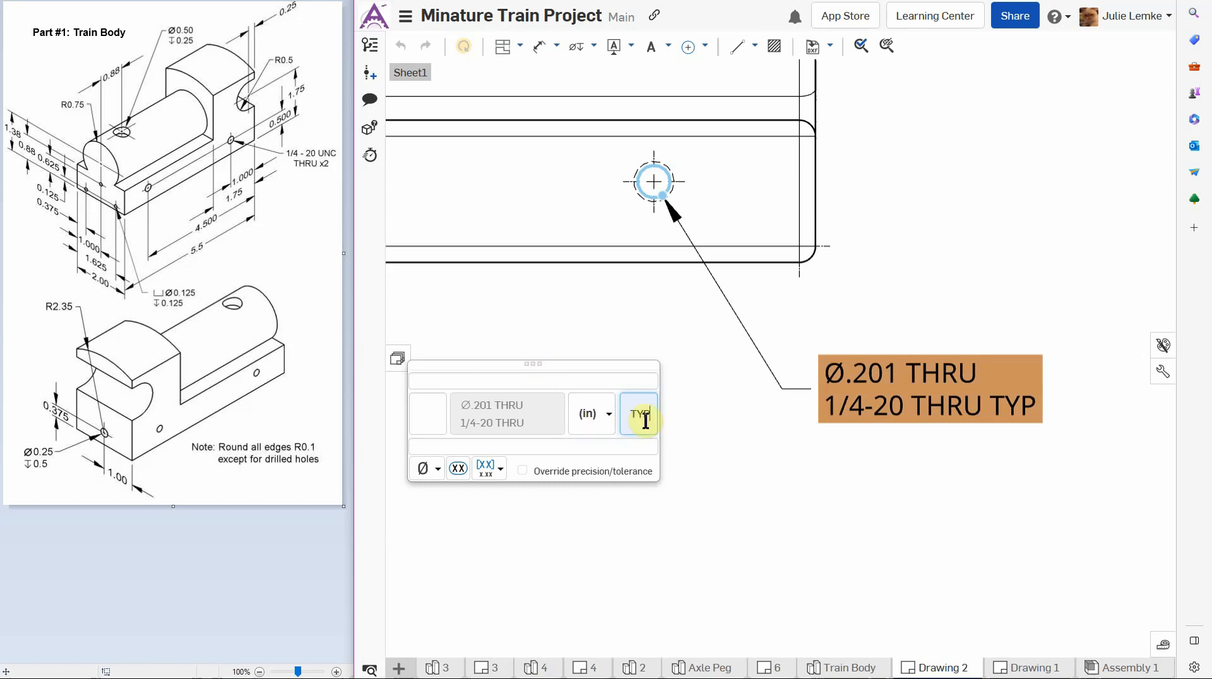
click(686, 393)
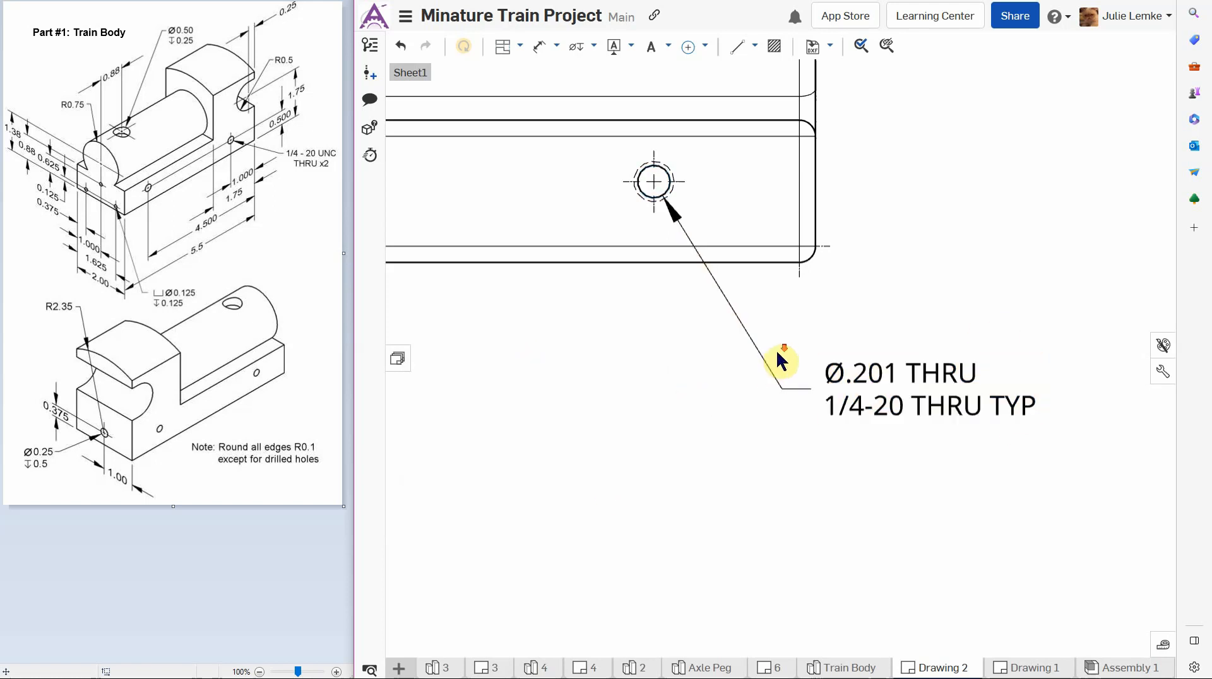
- Display the isometric view of the train body as a shaded view
scroll(780, 361, down, 10)
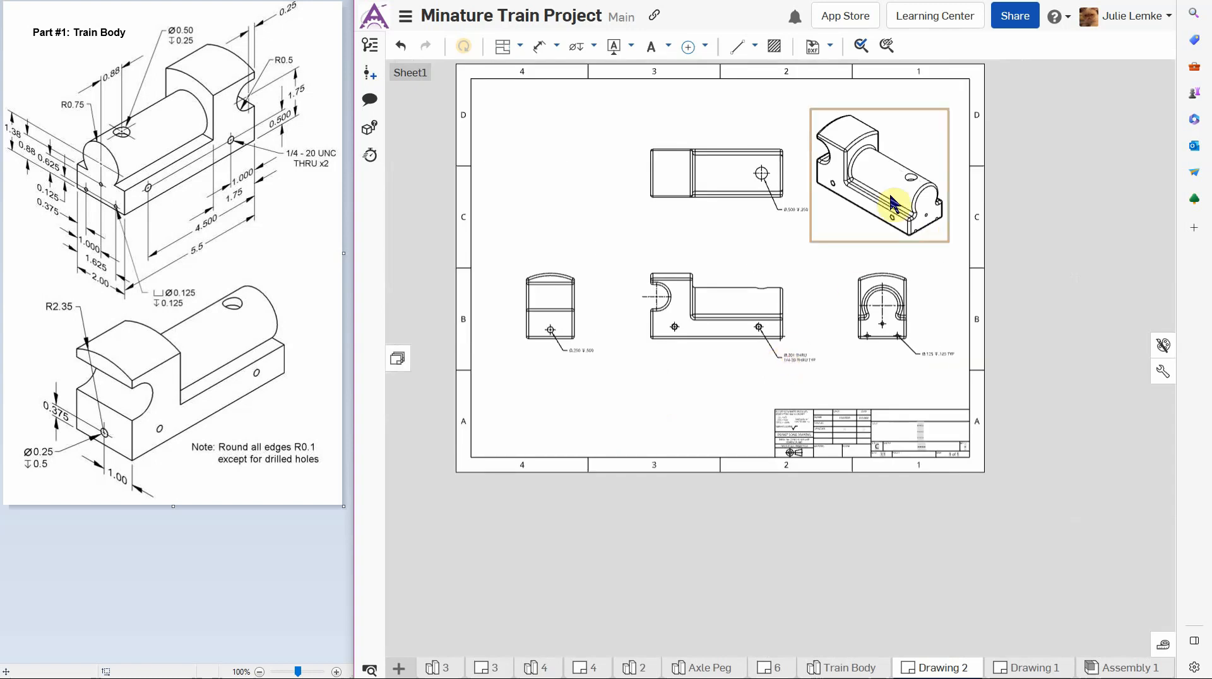
scroll(893, 203, up, 3)
right_click(875, 165)
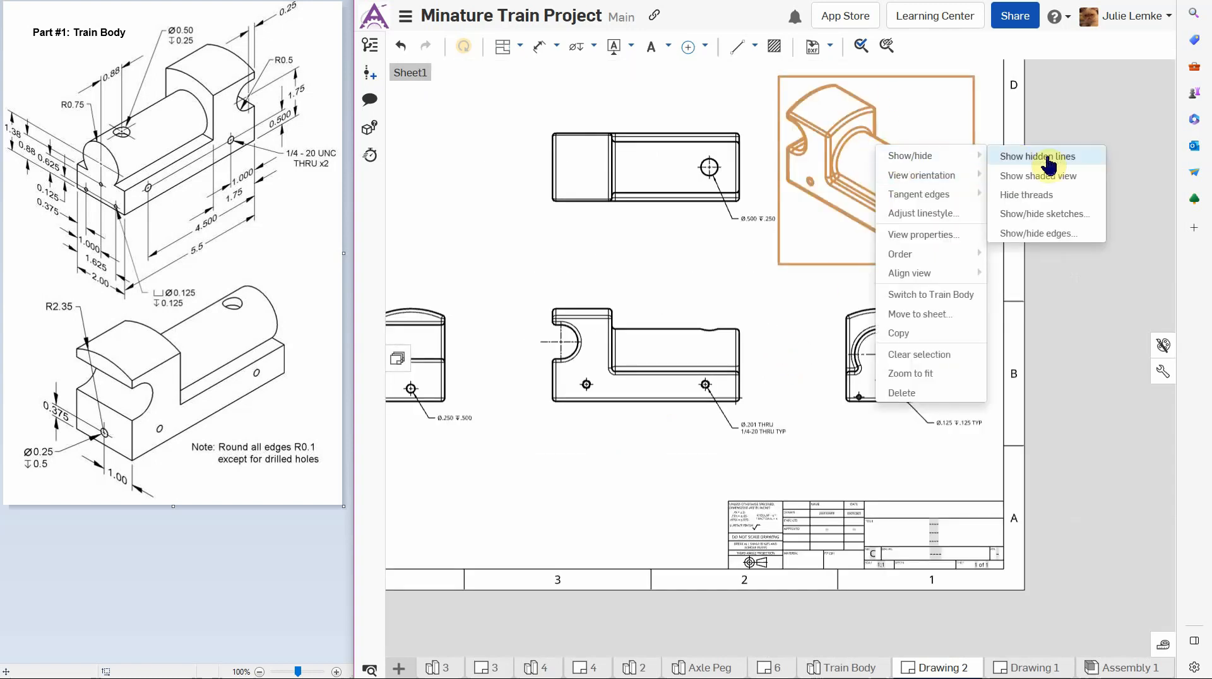
click(1065, 183)
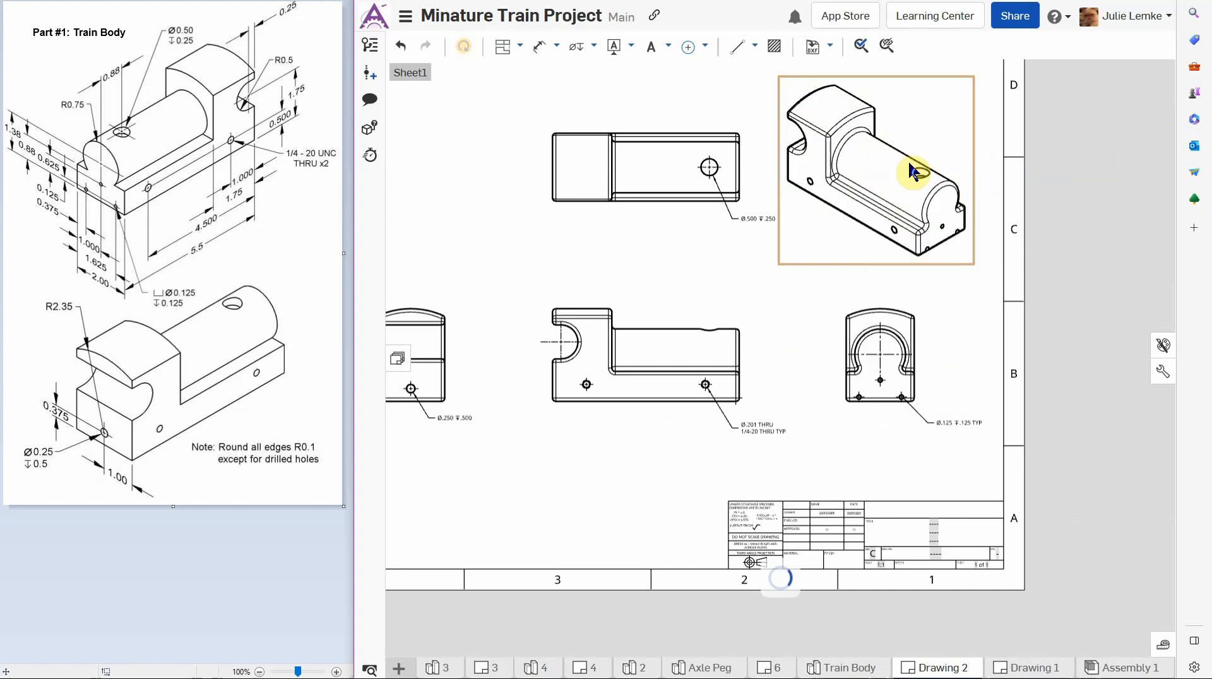
- Show hidden lines in the top view and the left view of the train body
right_click(645, 163)
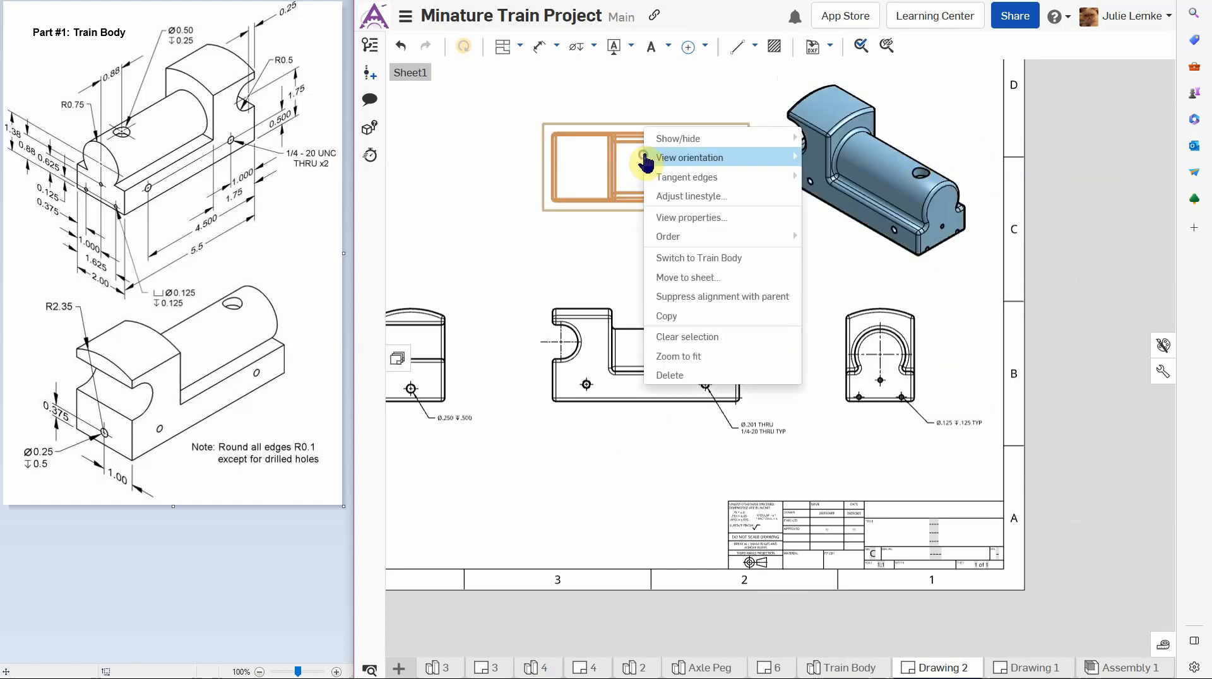
mouse_move(676, 140)
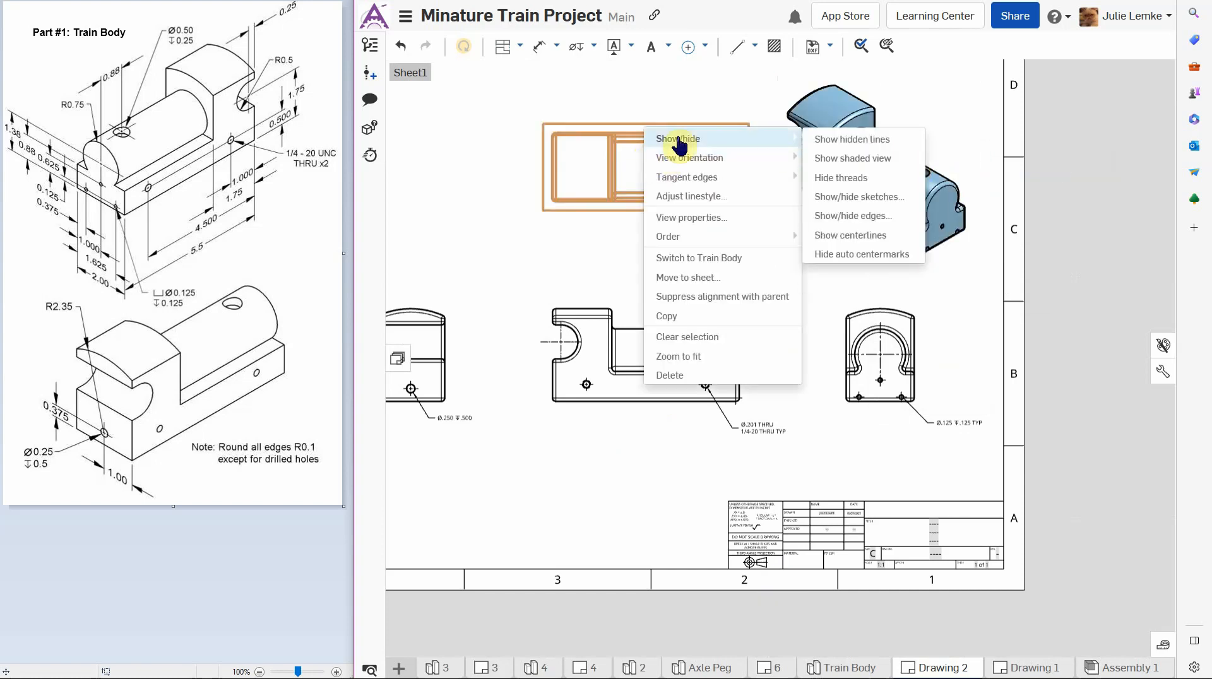
click(875, 147)
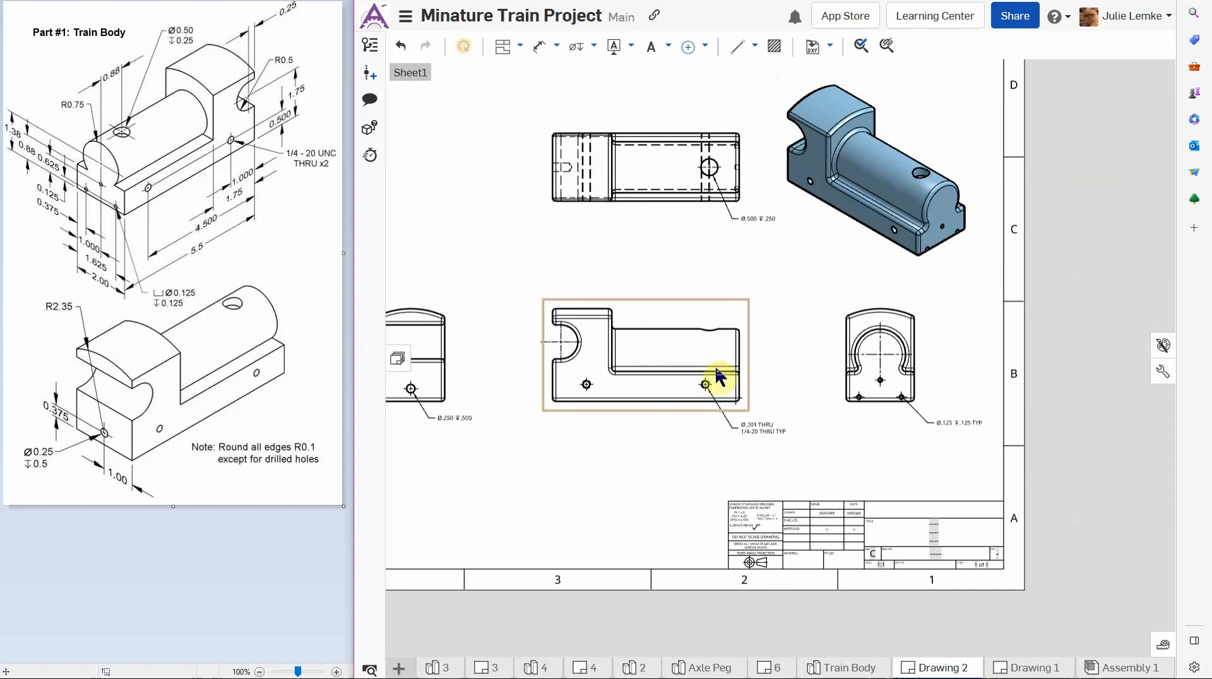
scroll(532, 391, down, 3)
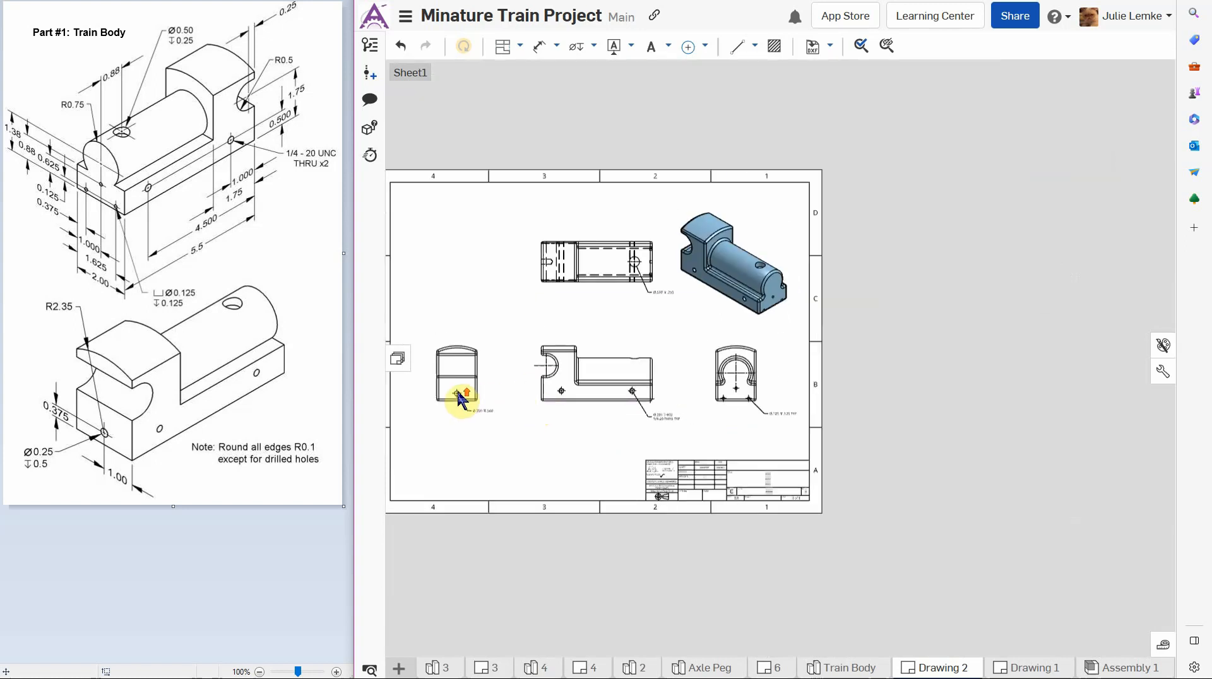
scroll(459, 379, up, 4)
right_click(464, 346)
mouse_move(512, 323)
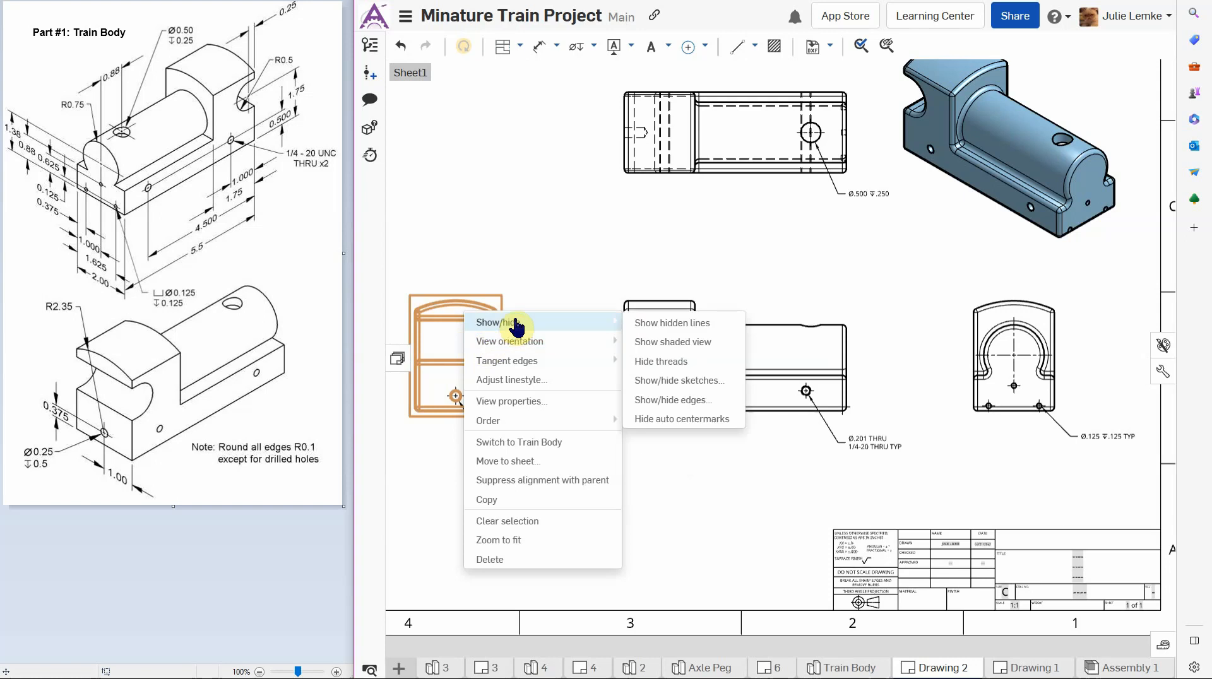
click(662, 326)
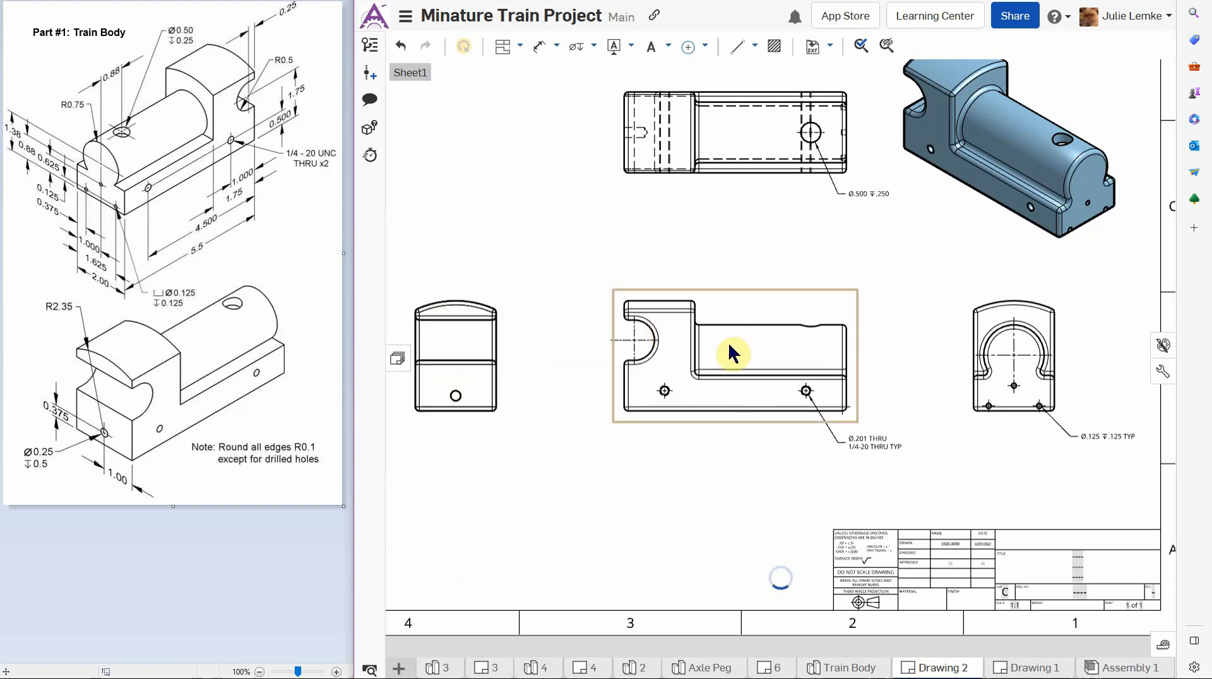
- Show hidden lines in the front view and the right view of the train body
right_click(764, 314)
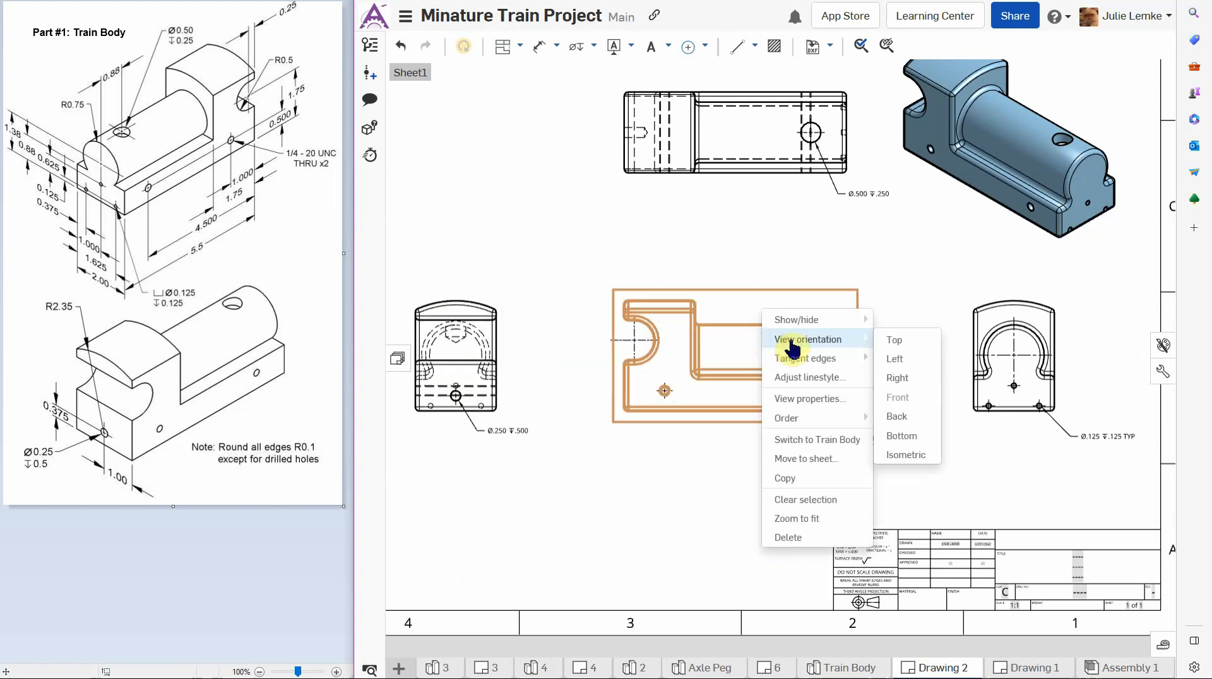
mouse_move(839, 322)
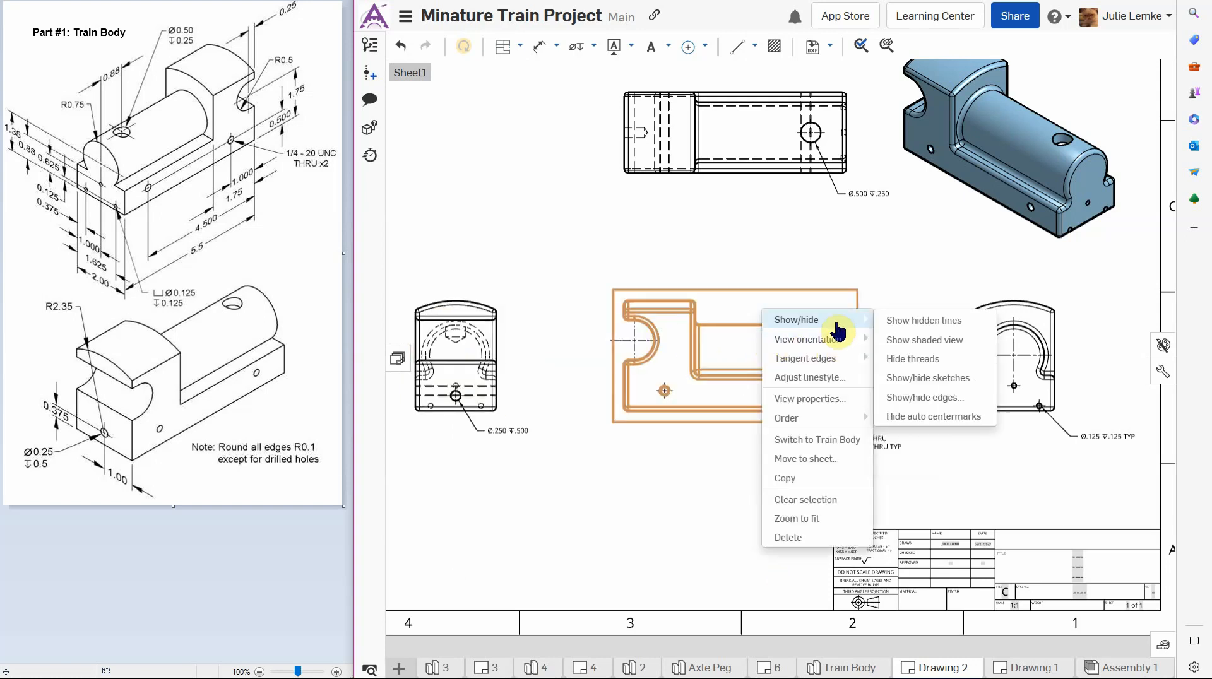
click(902, 322)
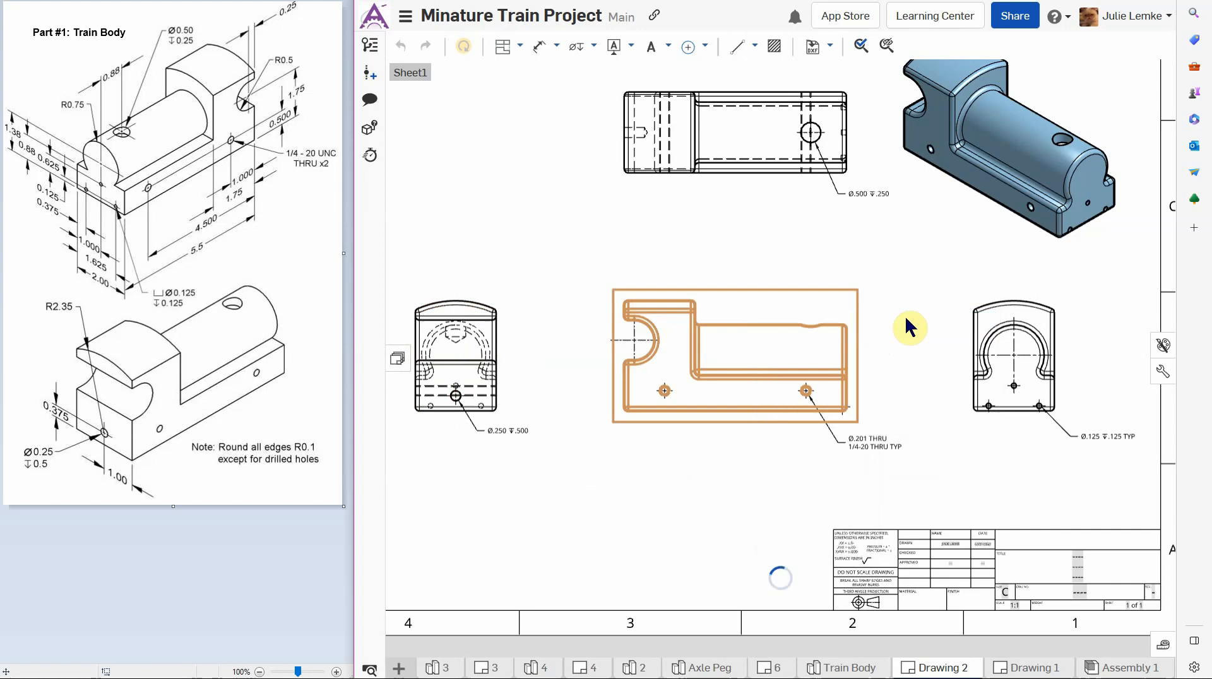
right_click(997, 312)
mouse_move(1024, 295)
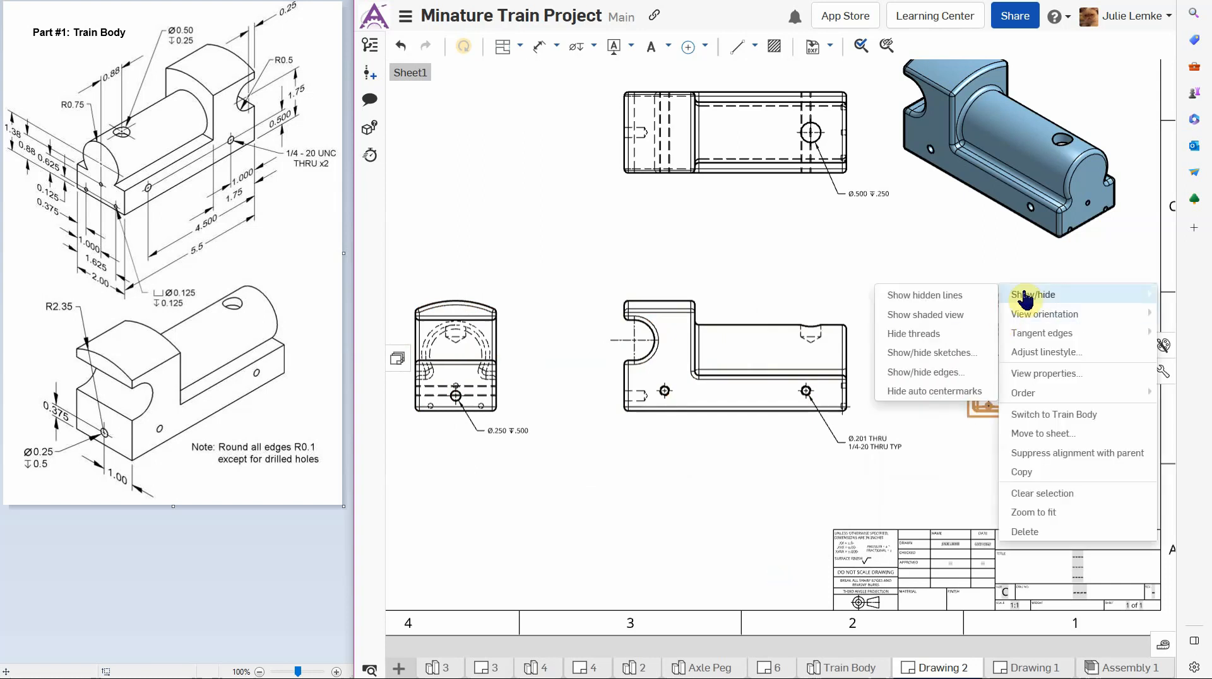
click(979, 295)
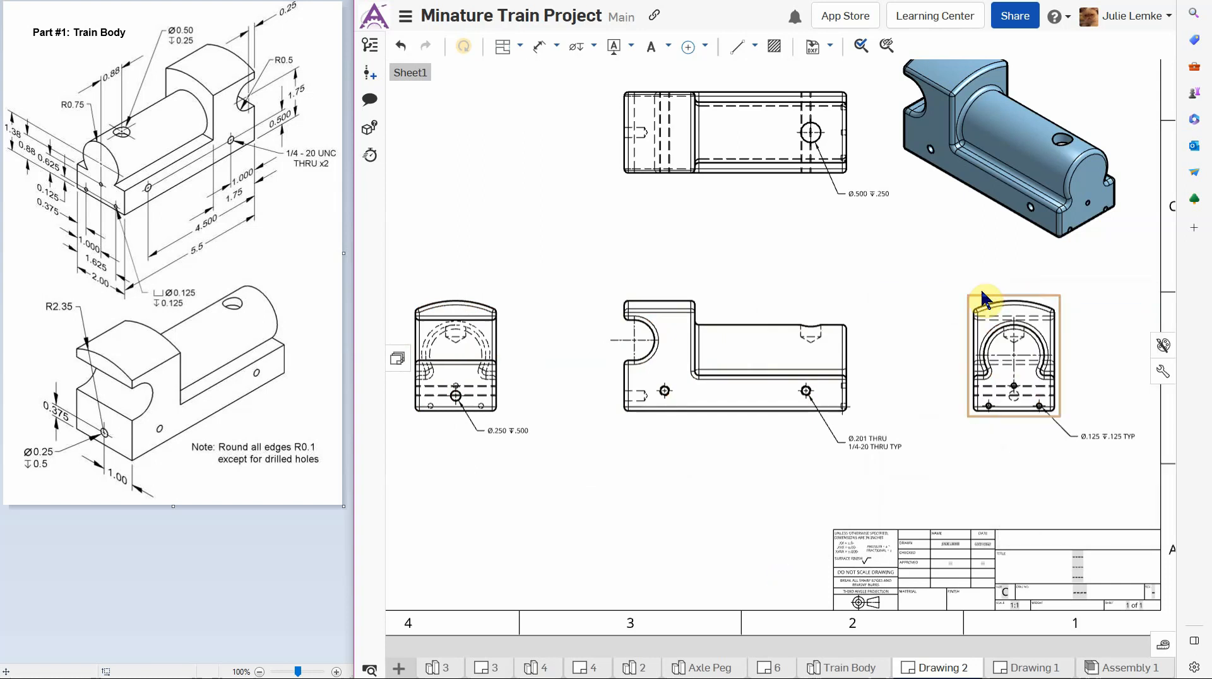
- Dimension the vertical distance from the body's upper edge to the 0.500 hole's centermark in the top view, placing it beside the view
scroll(1081, 321, down, 5)
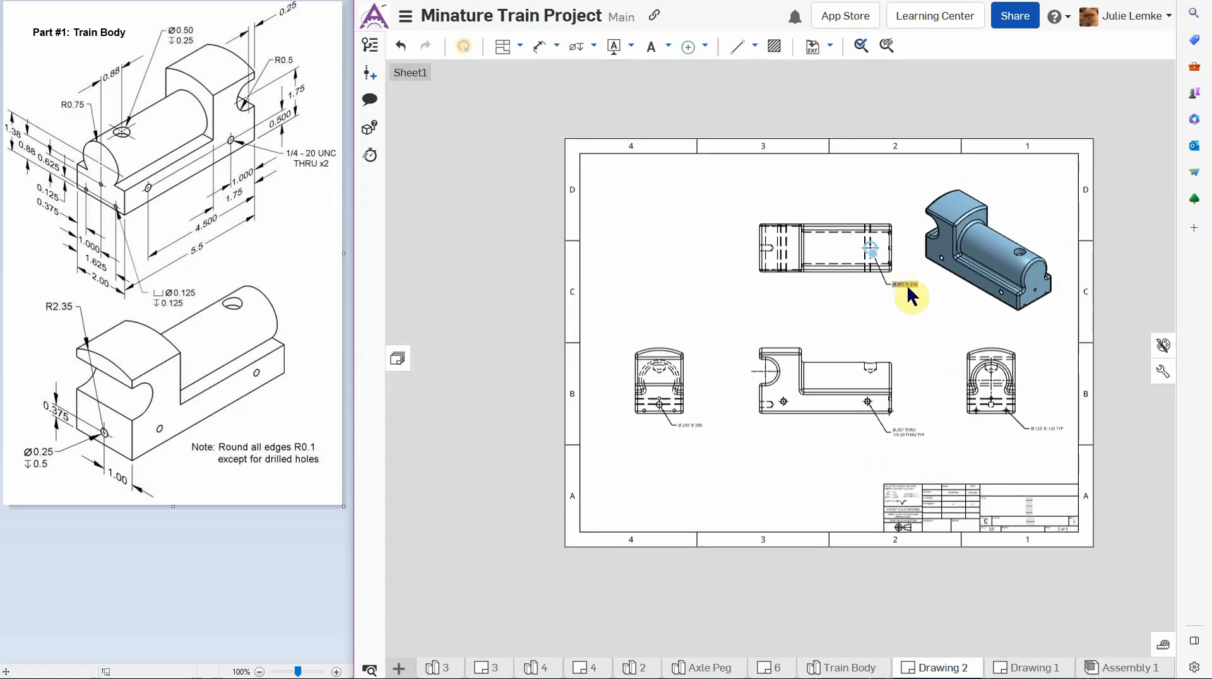
middle_drag(938, 311, 826, 336)
scroll(782, 266, up, 4)
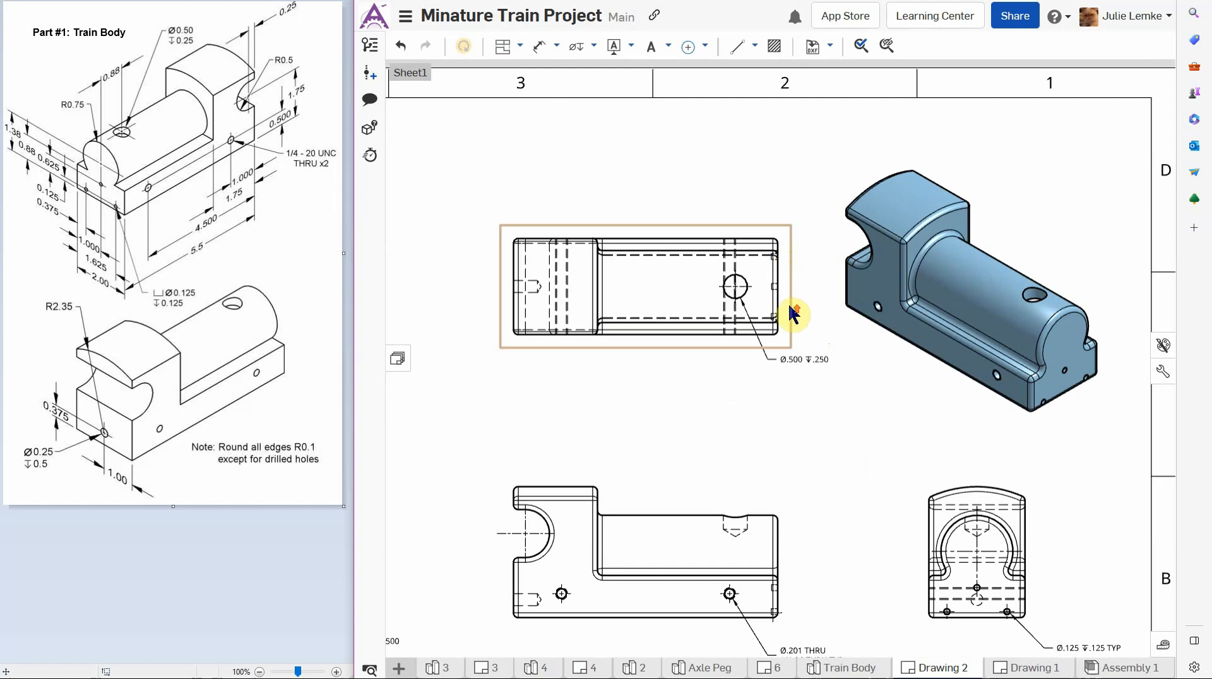
scroll(794, 313, down, 4)
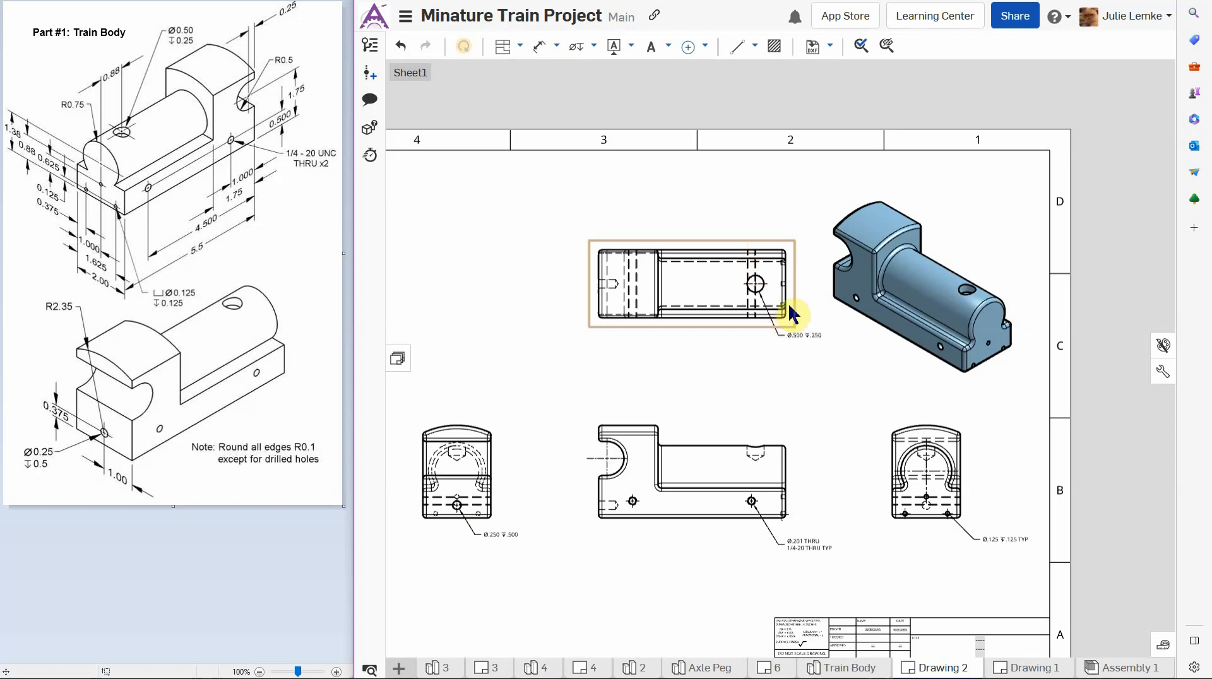
click(758, 286)
scroll(819, 273, up, 4)
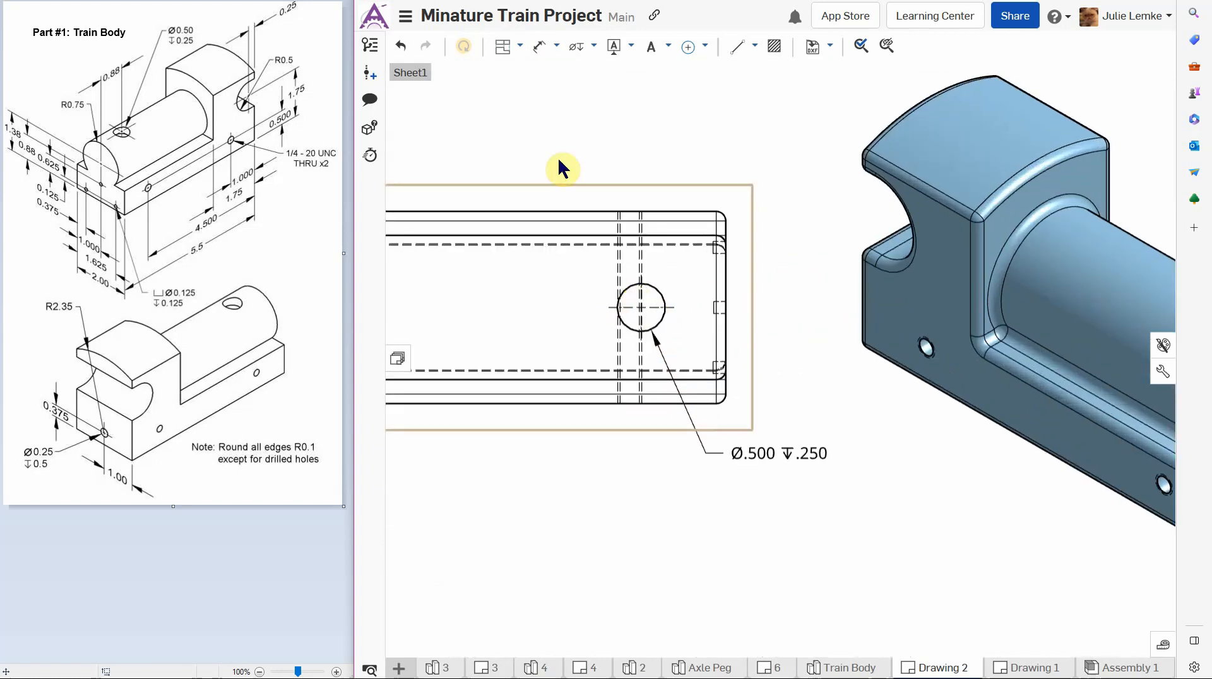
click(541, 50)
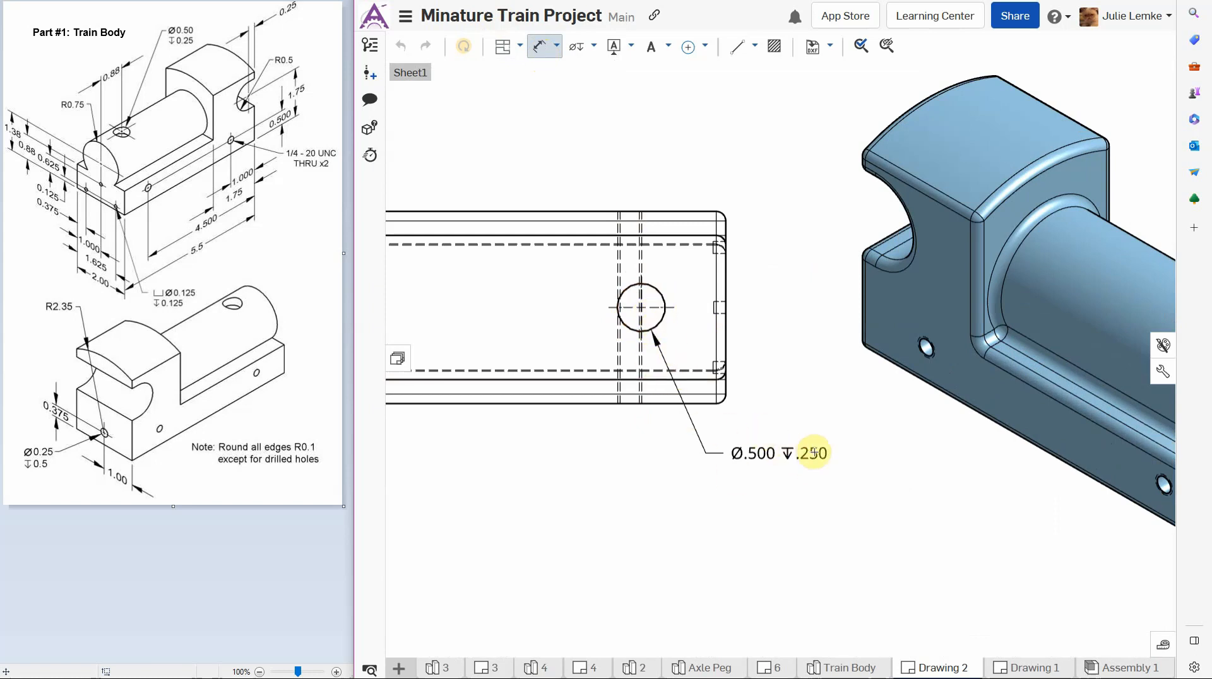
click(653, 308)
click(662, 211)
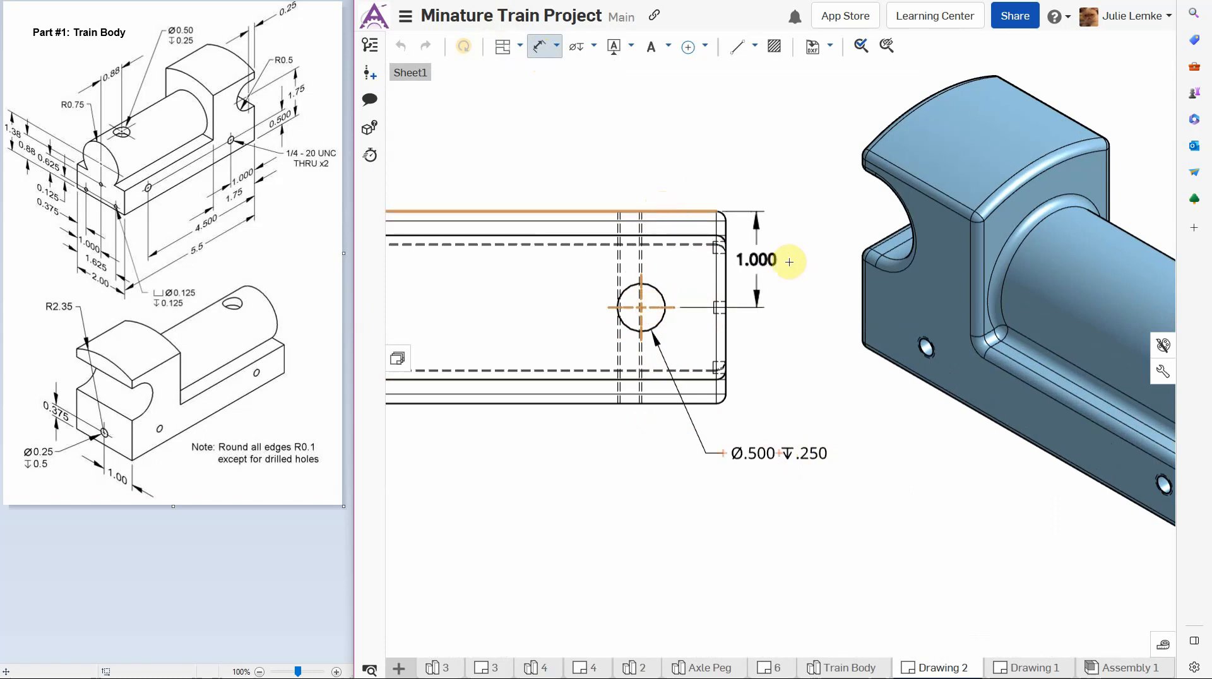
click(792, 268)
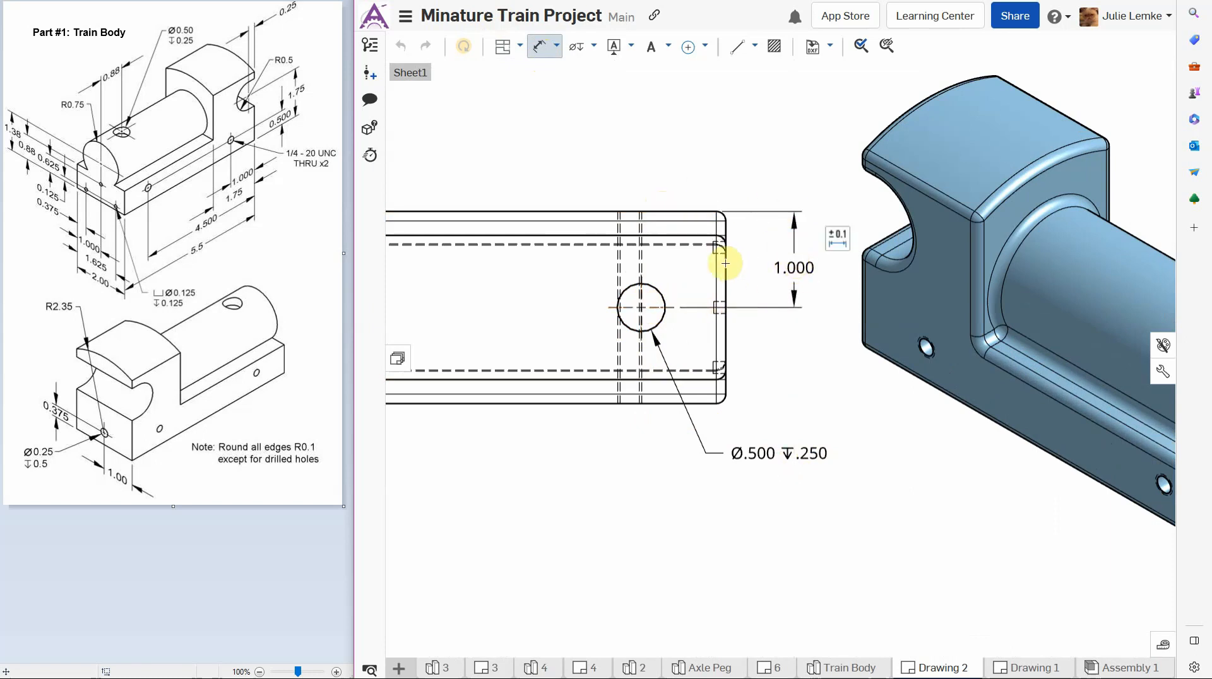
- Dimension the horizontal distance from the 0.500 hole's centermark to the body's right end, placing it above the top view
click(726, 221)
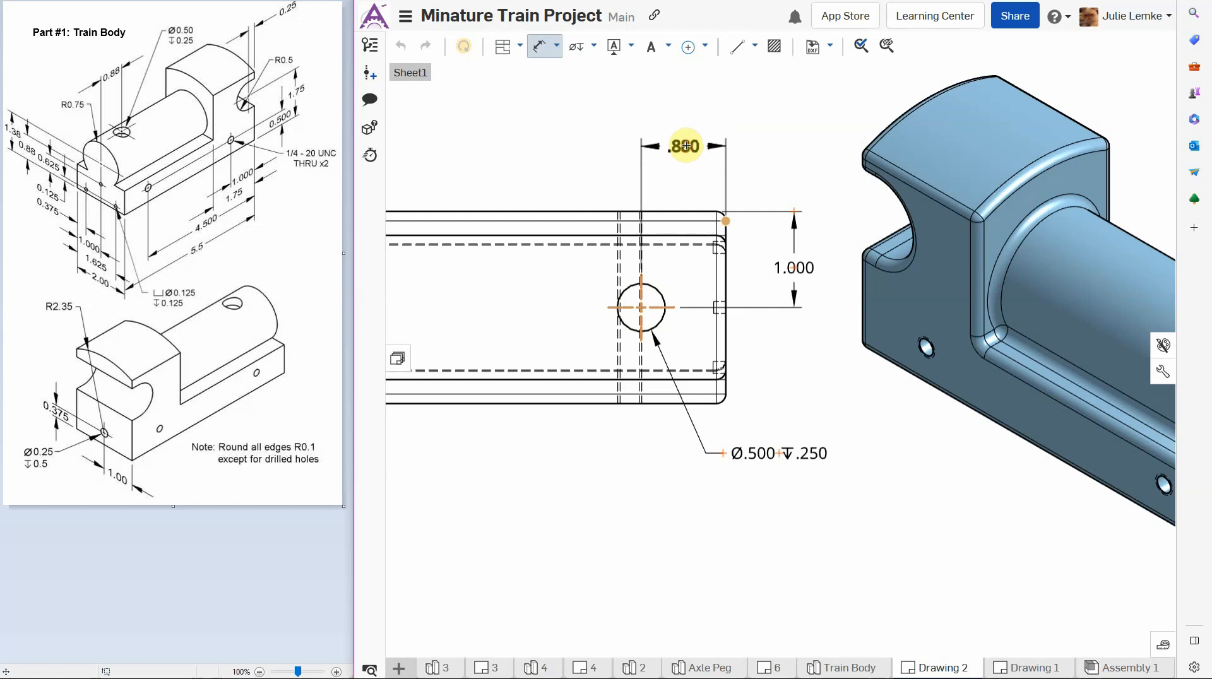
click(686, 146)
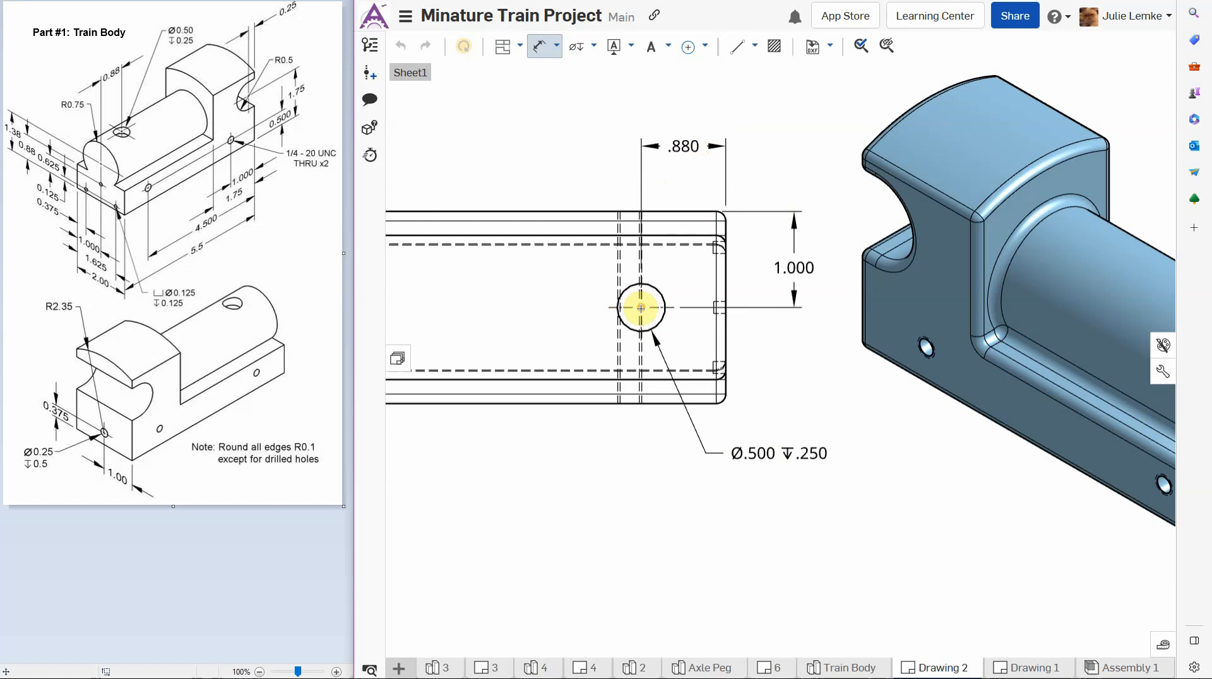
click(641, 308)
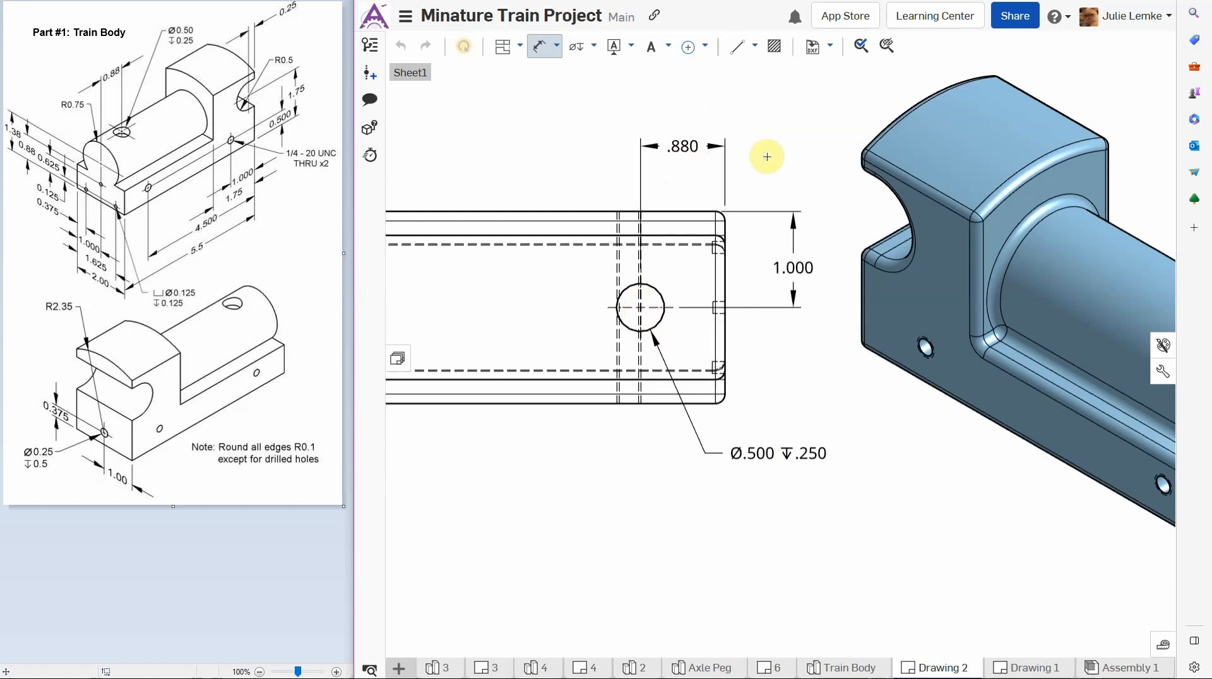
key(Escape)
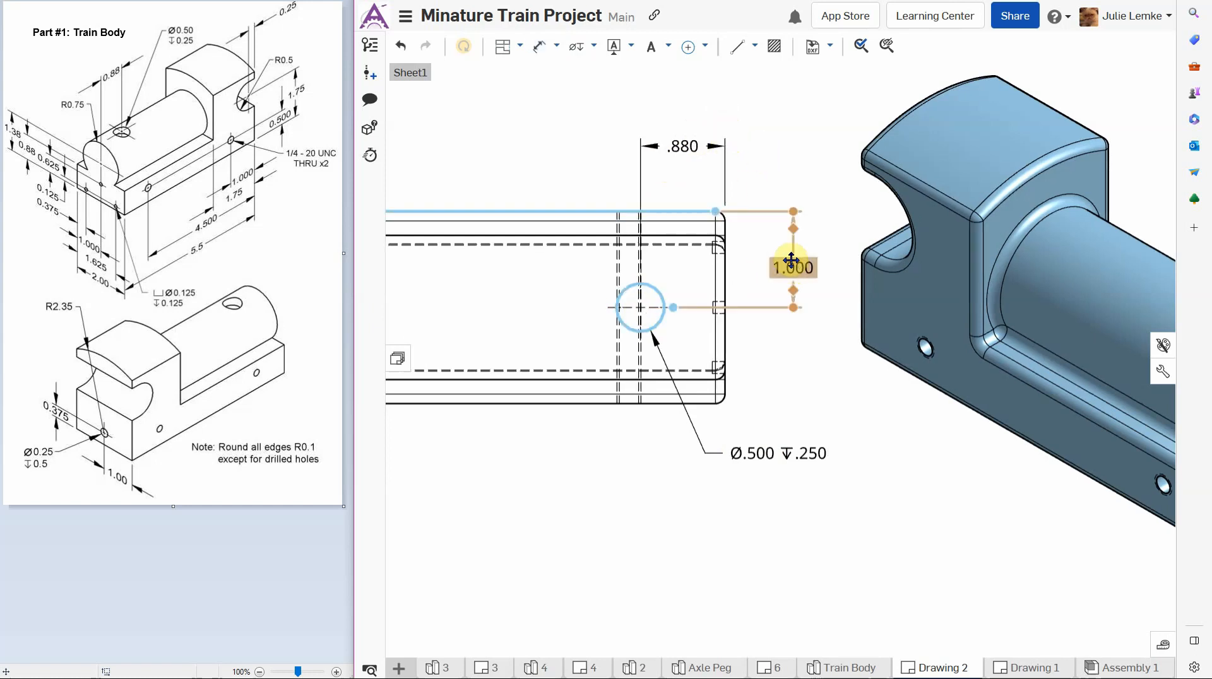
- Adjust the positions of the hole's vertical and horizontal location dimensions around the top view
drag(793, 262, 790, 253)
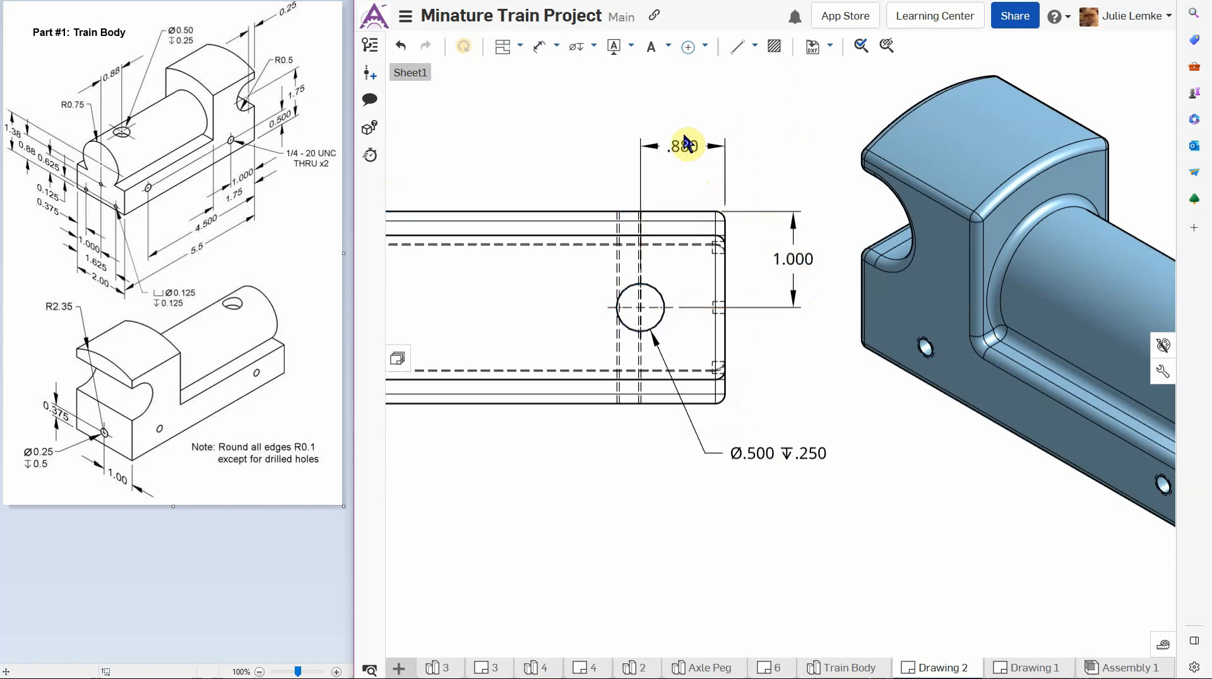
mouse_move(690, 144)
mouse_down()
mouse_move(619, 130)
mouse_move(600, 149)
mouse_move(690, 155)
mouse_up()
drag(684, 153, 685, 148)
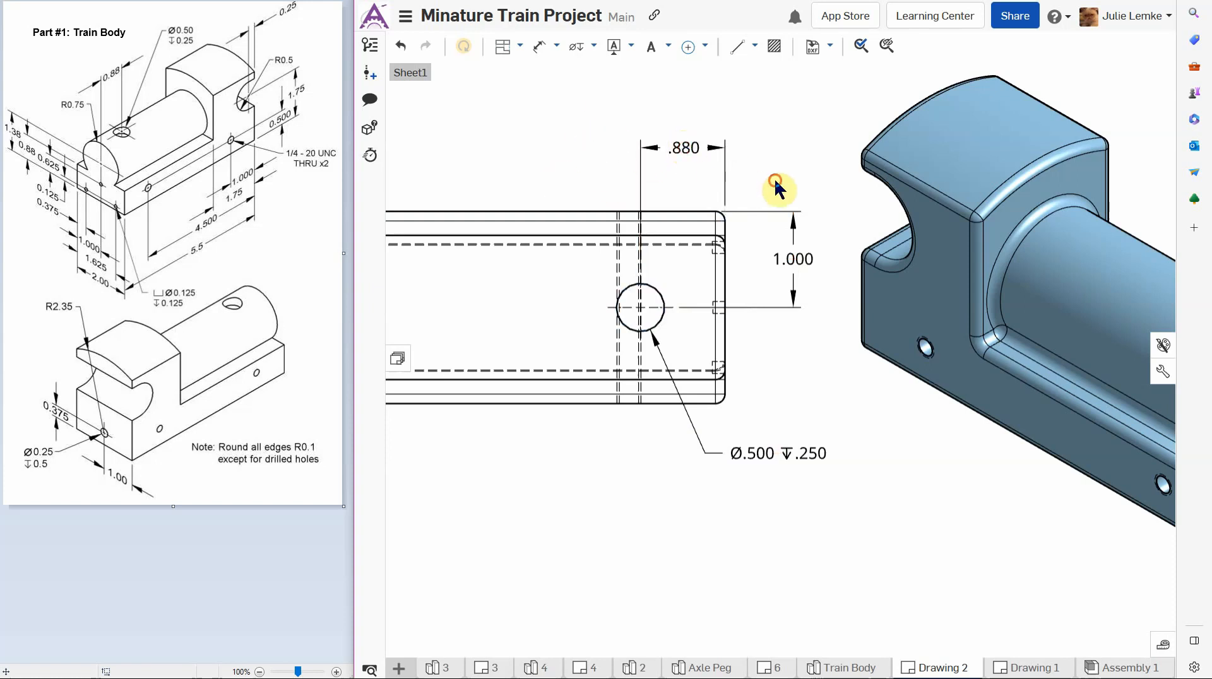
- Zoom to the sheet to review the whole drawing with all its views and the title block
scroll(687, 386, down, 2)
scroll(683, 382, down, 3)
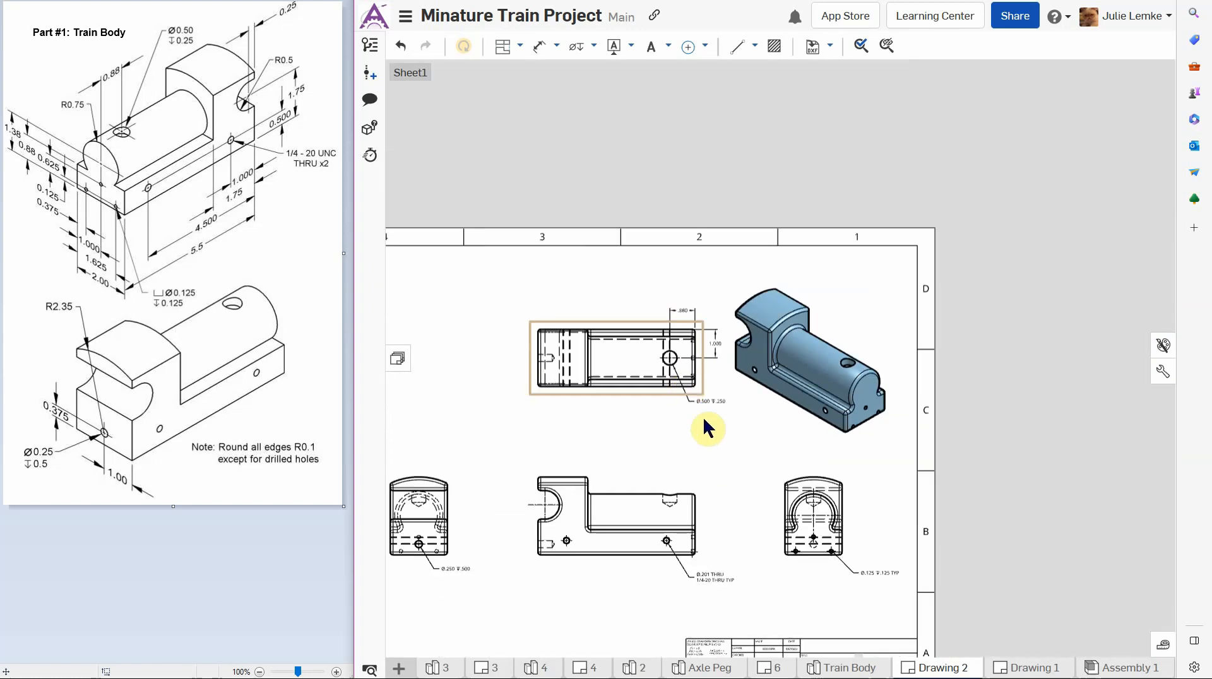
middle_drag(734, 337, 766, 303)
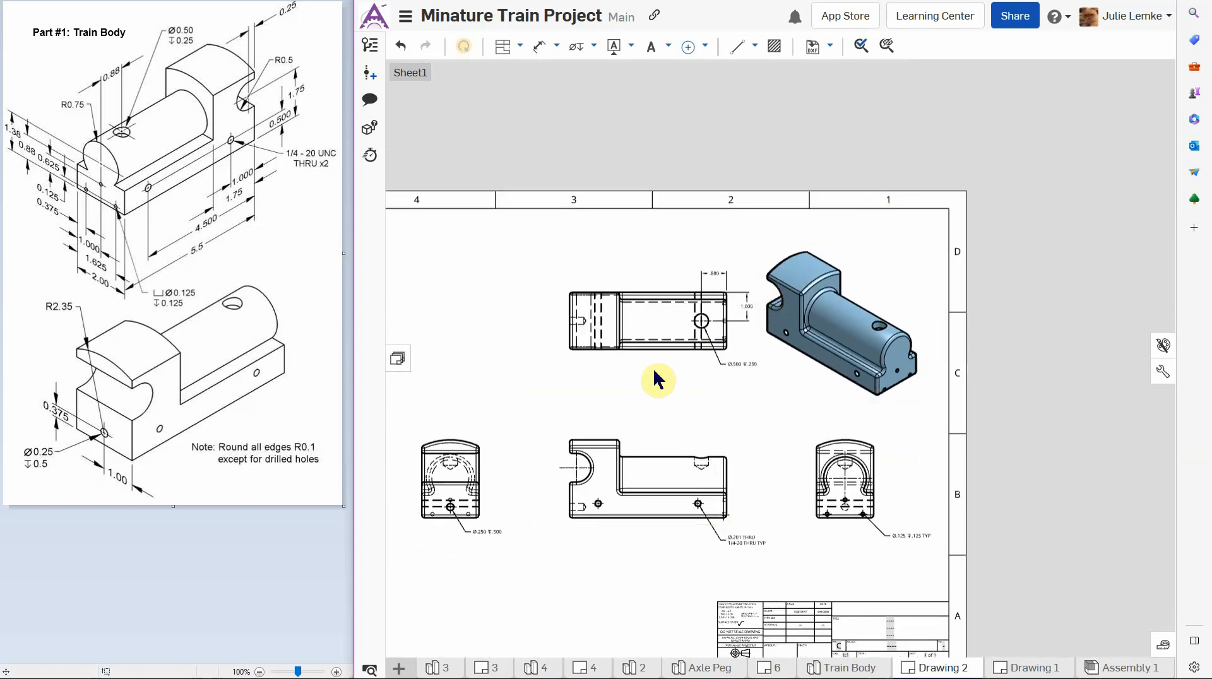
middle_drag(631, 412, 680, 368)
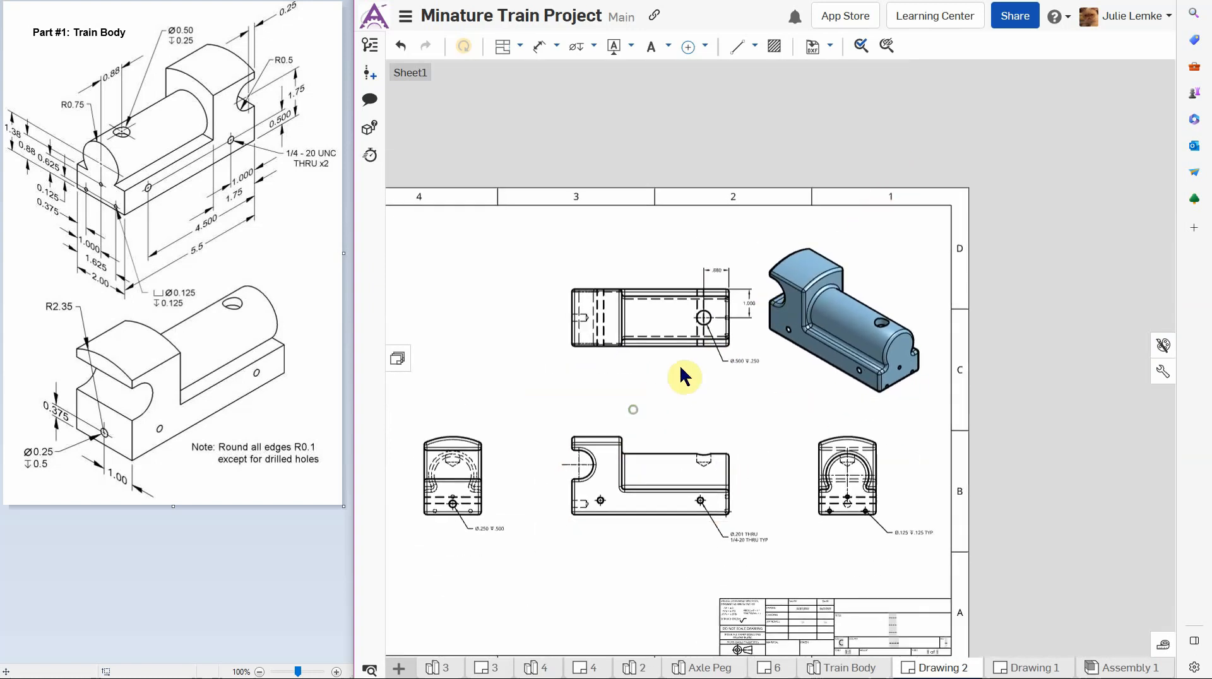
right_click(679, 402)
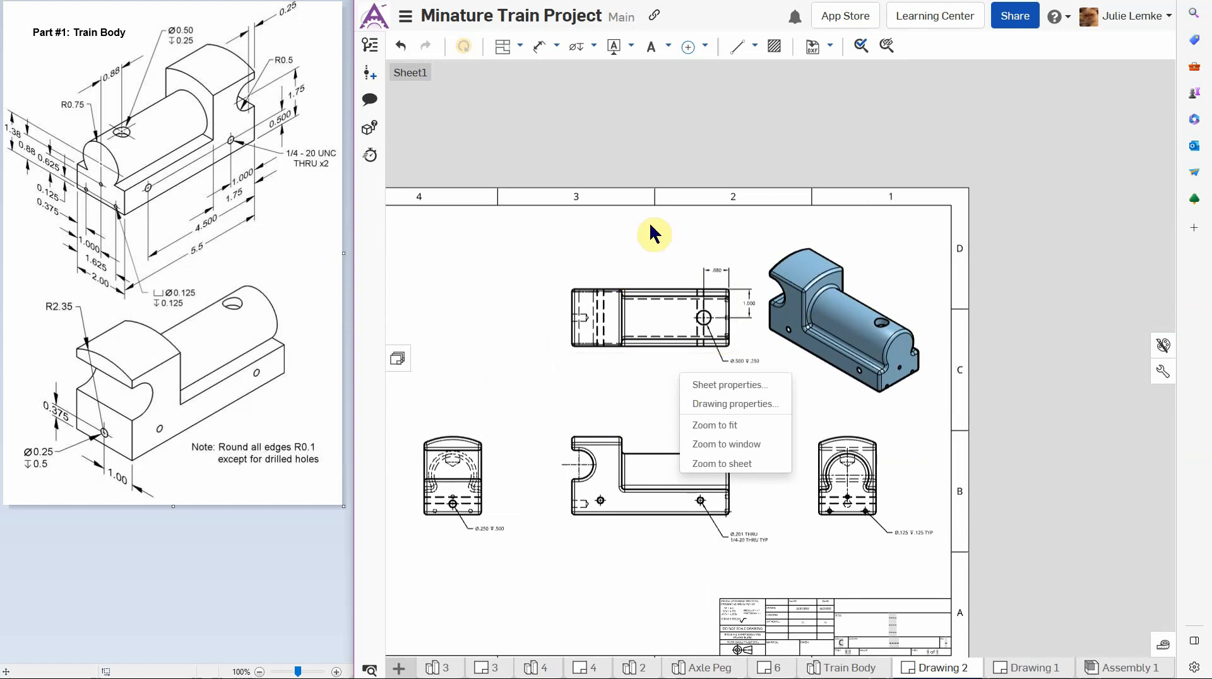
mouse_move(665, 359)
middle_down()
mouse_move(709, 339)
mouse_move(702, 354)
middle_up()
right_click(596, 347)
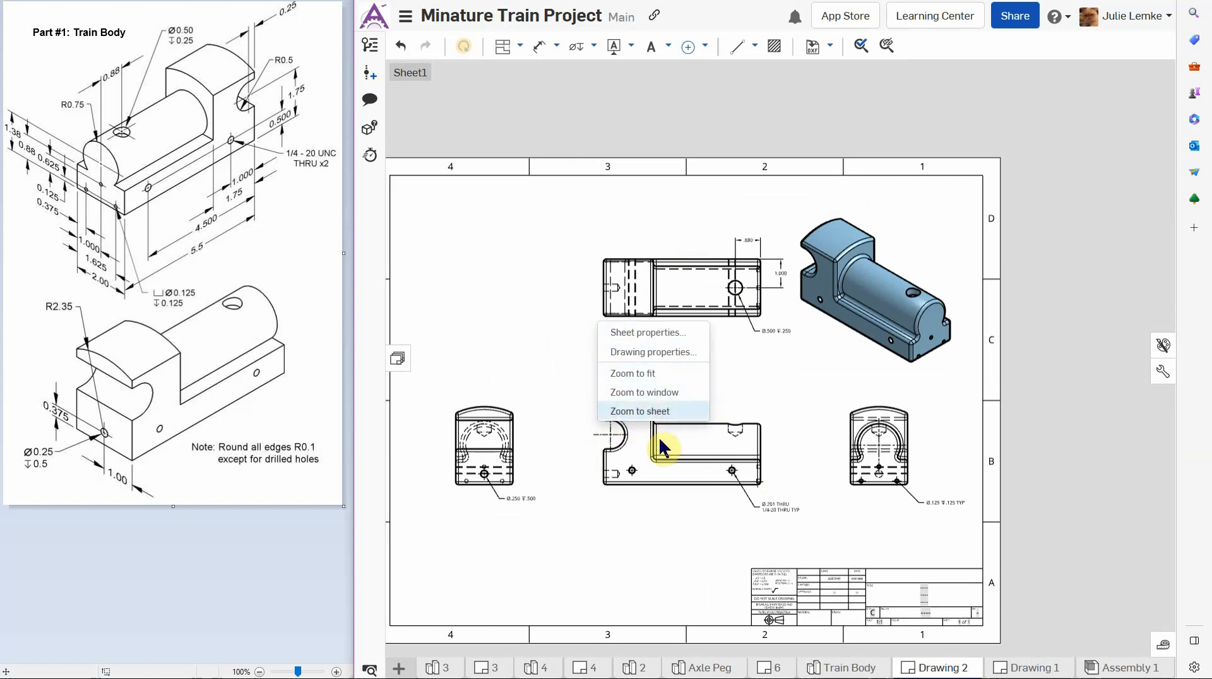
click(639, 411)
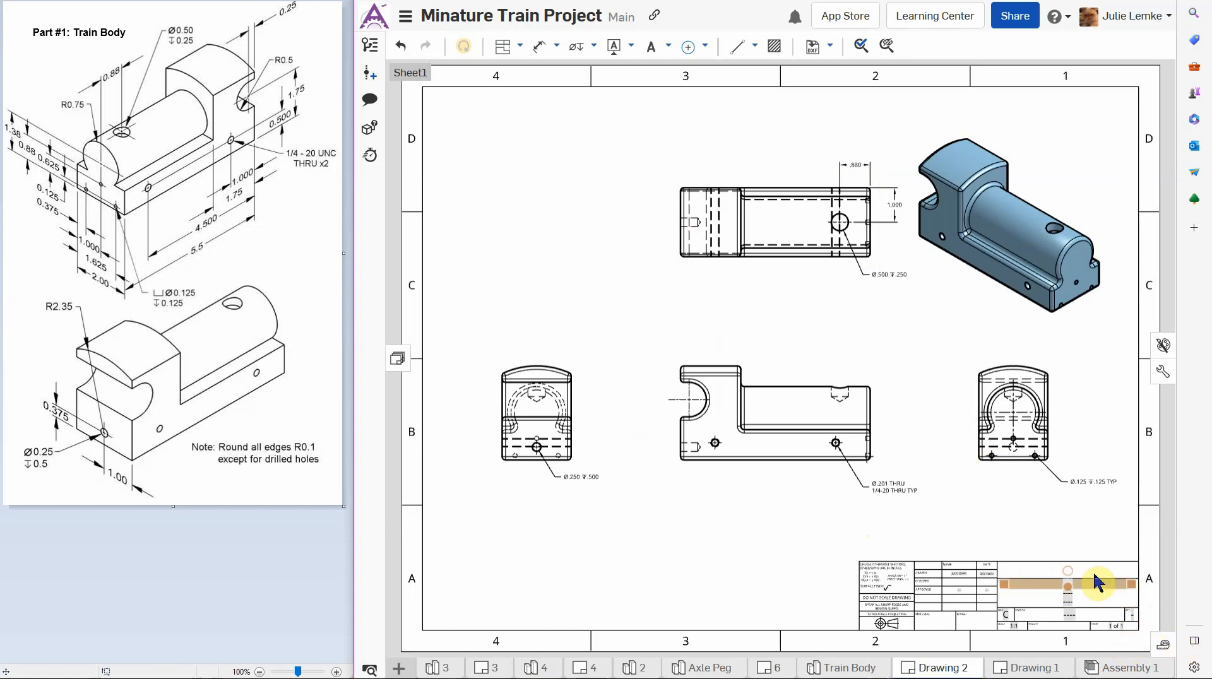
- Switch to the Finish adding dimensions image in Paint and move its window off the drawing
click(705, 46)
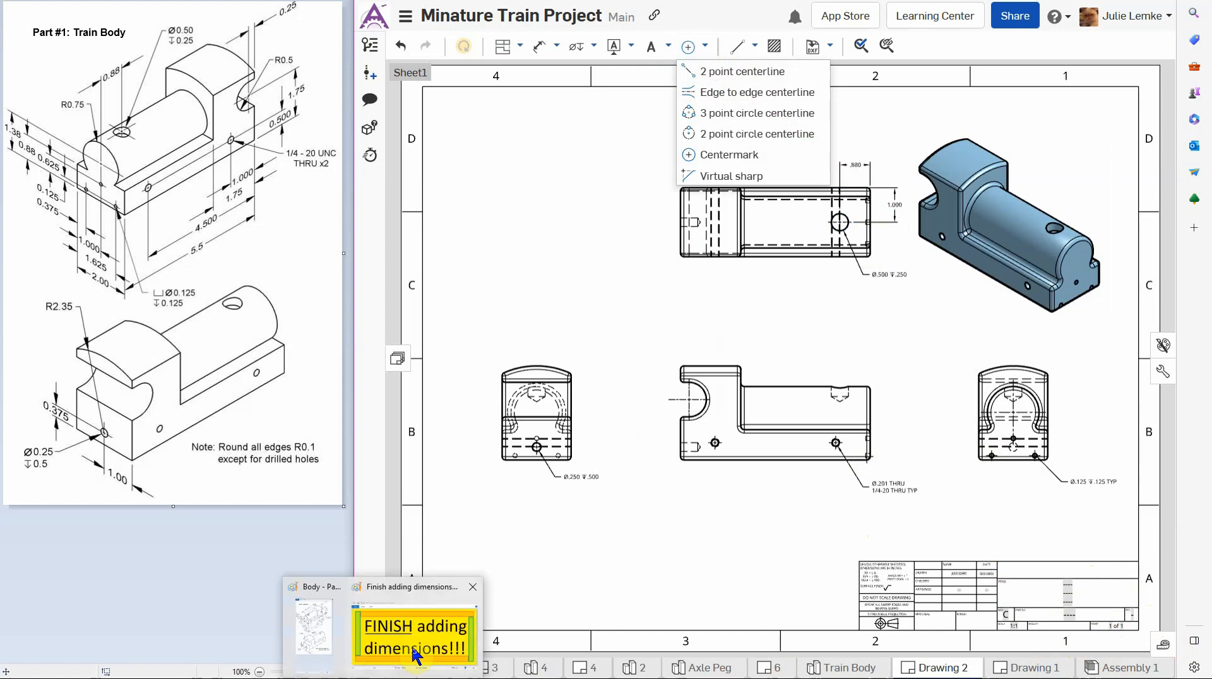
click(420, 656)
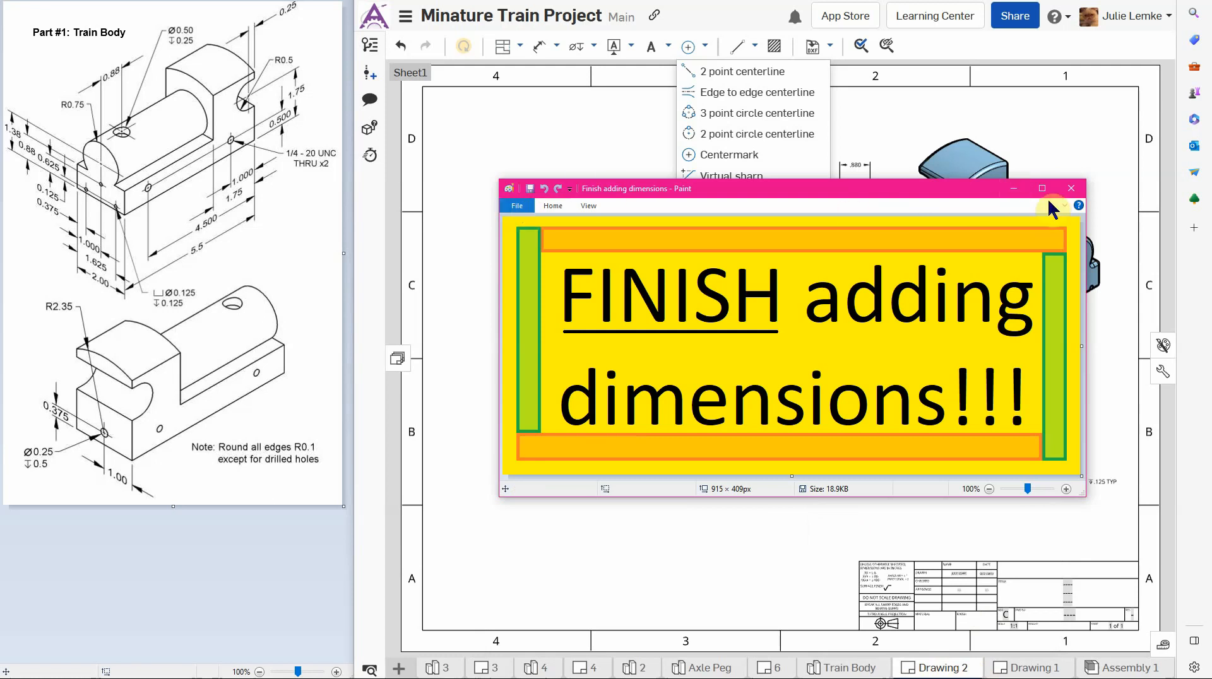
mouse_move(983, 189)
mouse_down()
mouse_move(666, 345)
mouse_move(442, 576)
mouse_move(430, 660)
mouse_up()
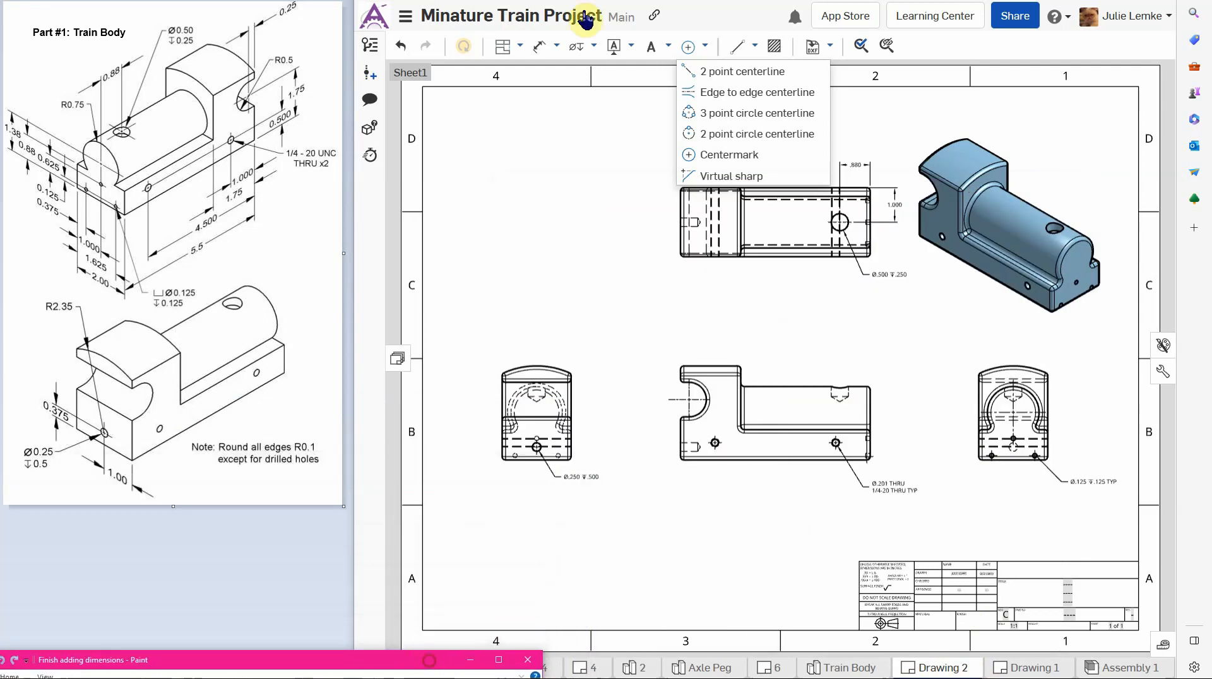
- Start a text note below the left view and bring the Finish adding dimensions Paint window back over the drawing
click(651, 46)
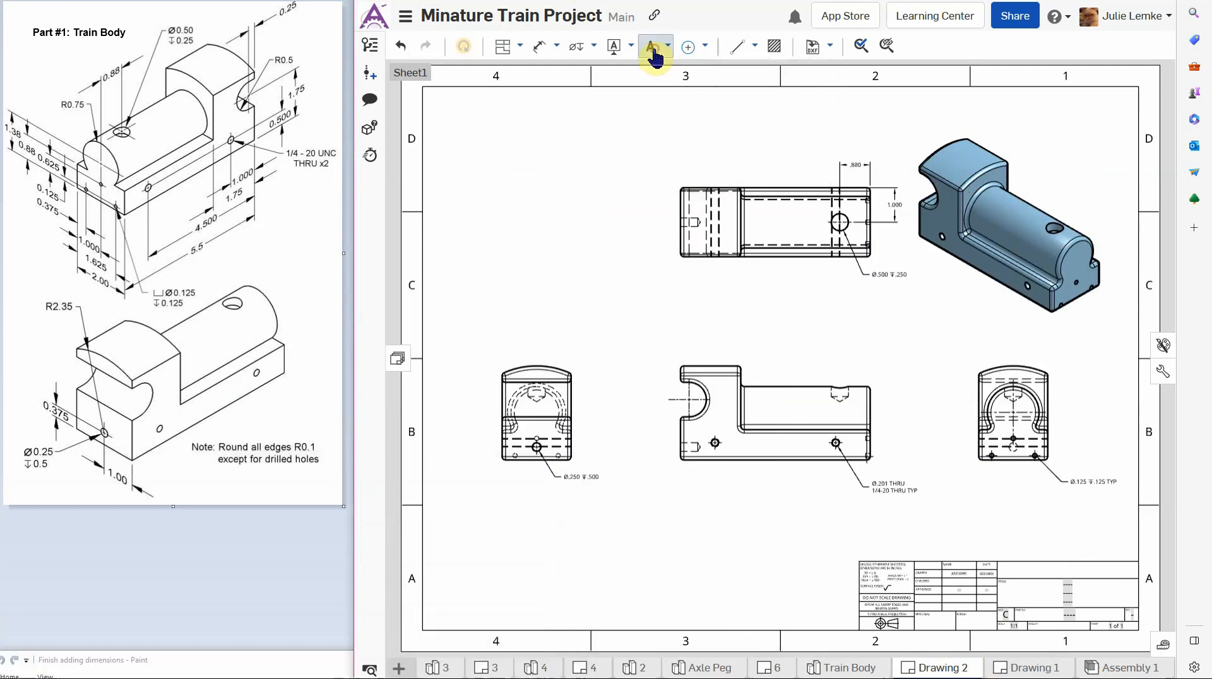
click(472, 572)
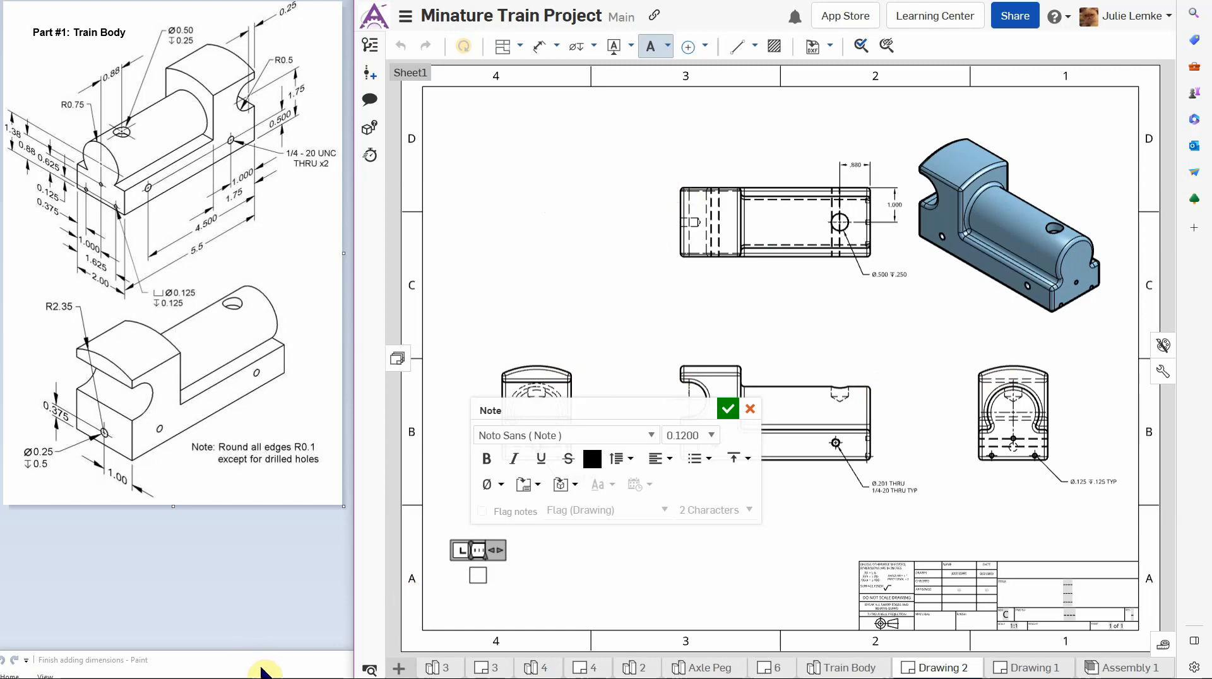
mouse_move(262, 663)
mouse_down()
mouse_move(649, 317)
mouse_move(892, 155)
mouse_move(799, 189)
mouse_up()
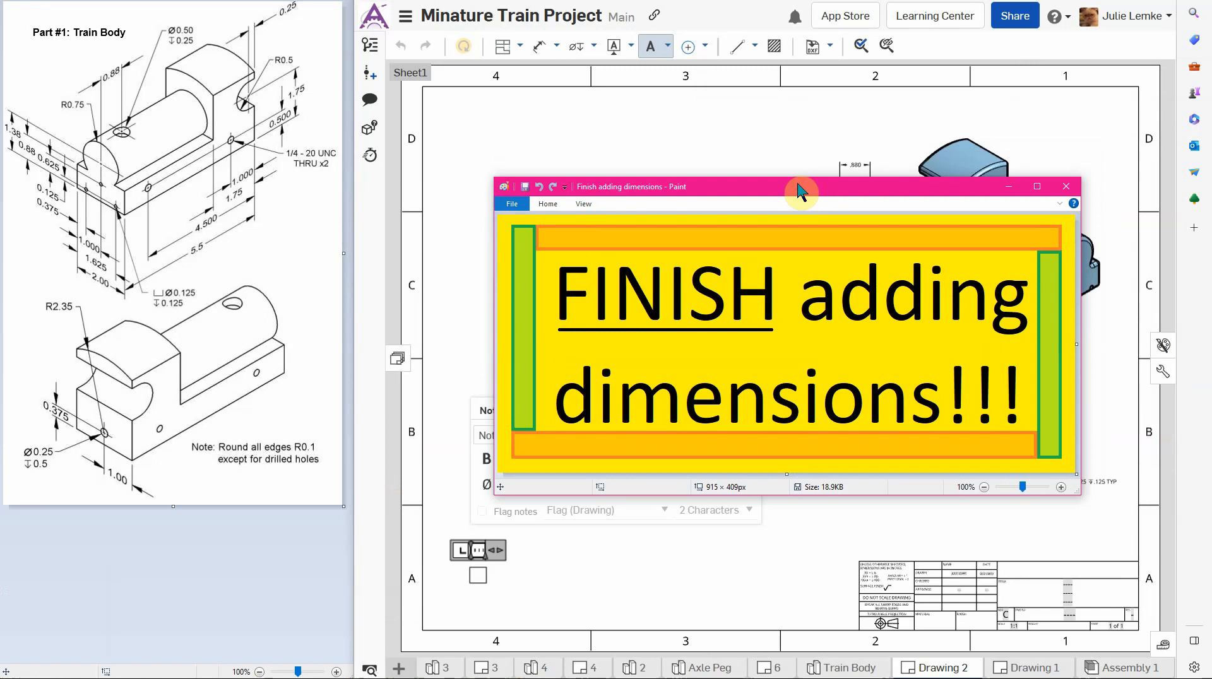